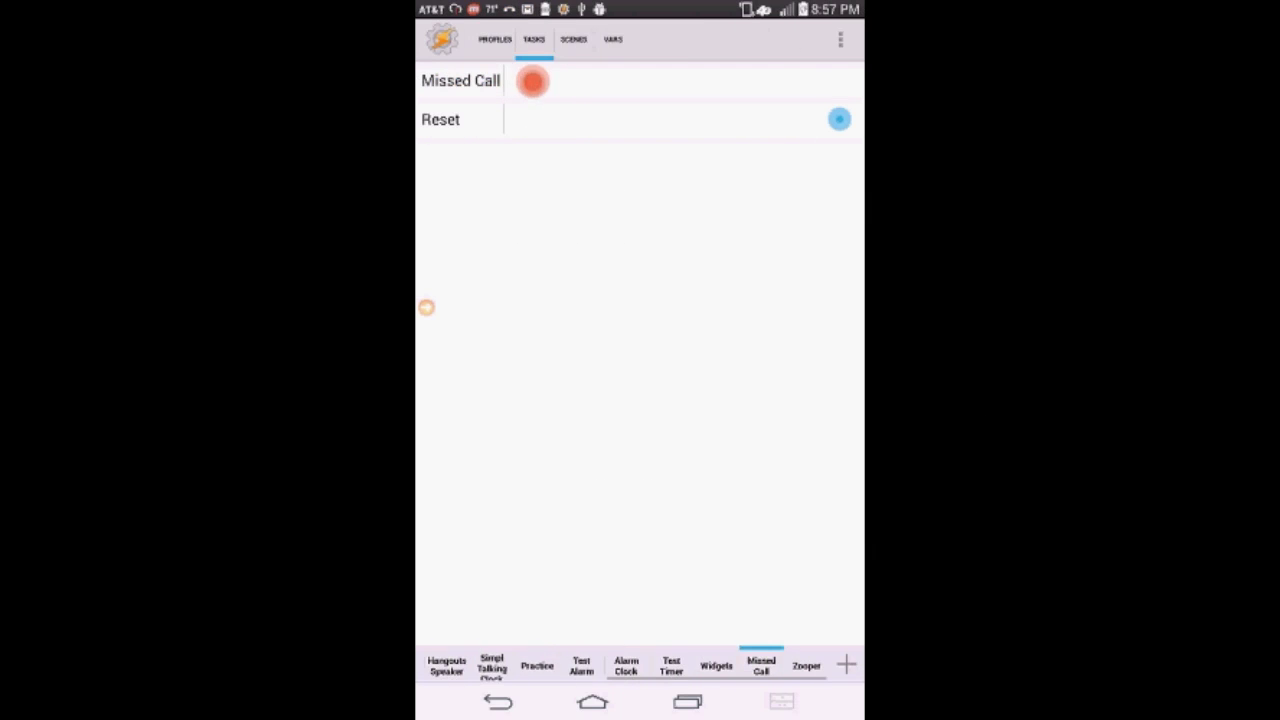
Step: Add a Plugin > Zooper Widget Pro action to Tasker's Missed Call task and open its configuration
{"action": "left_click", "coordinate": [532, 82]}
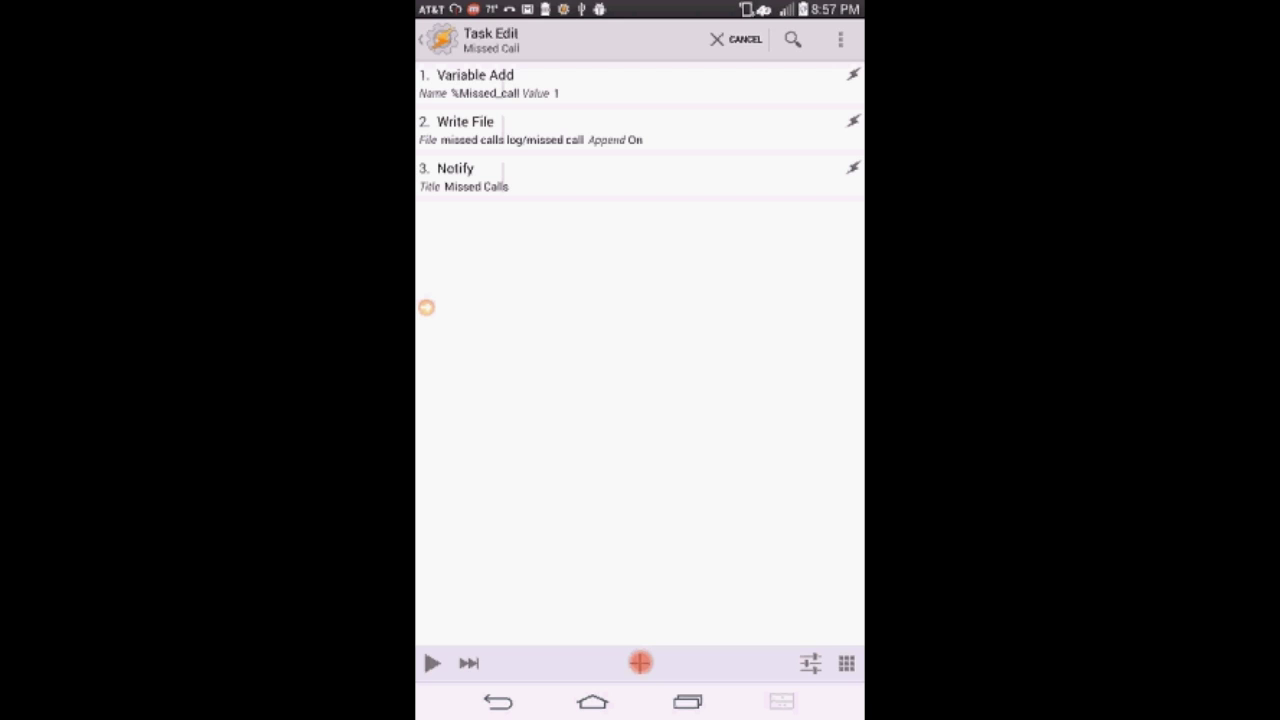
{"action": "left_click", "coordinate": [641, 662]}
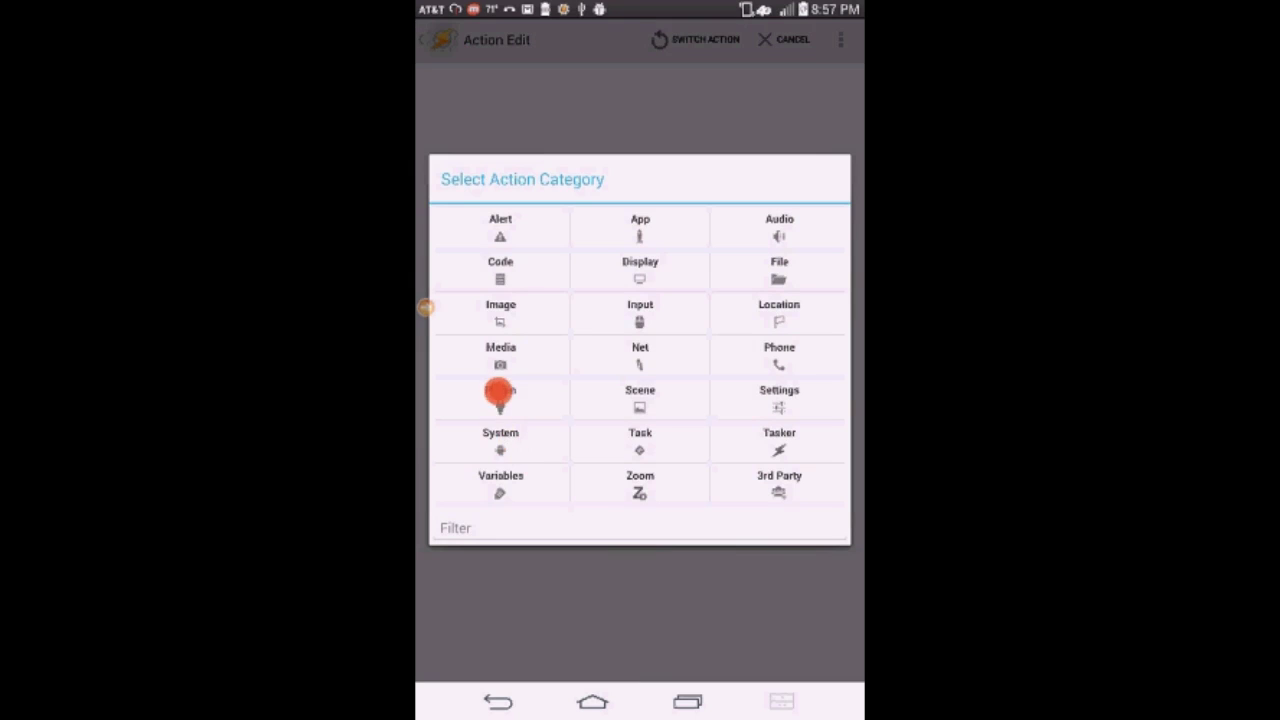
{"action": "left_click", "coordinate": [500, 392]}
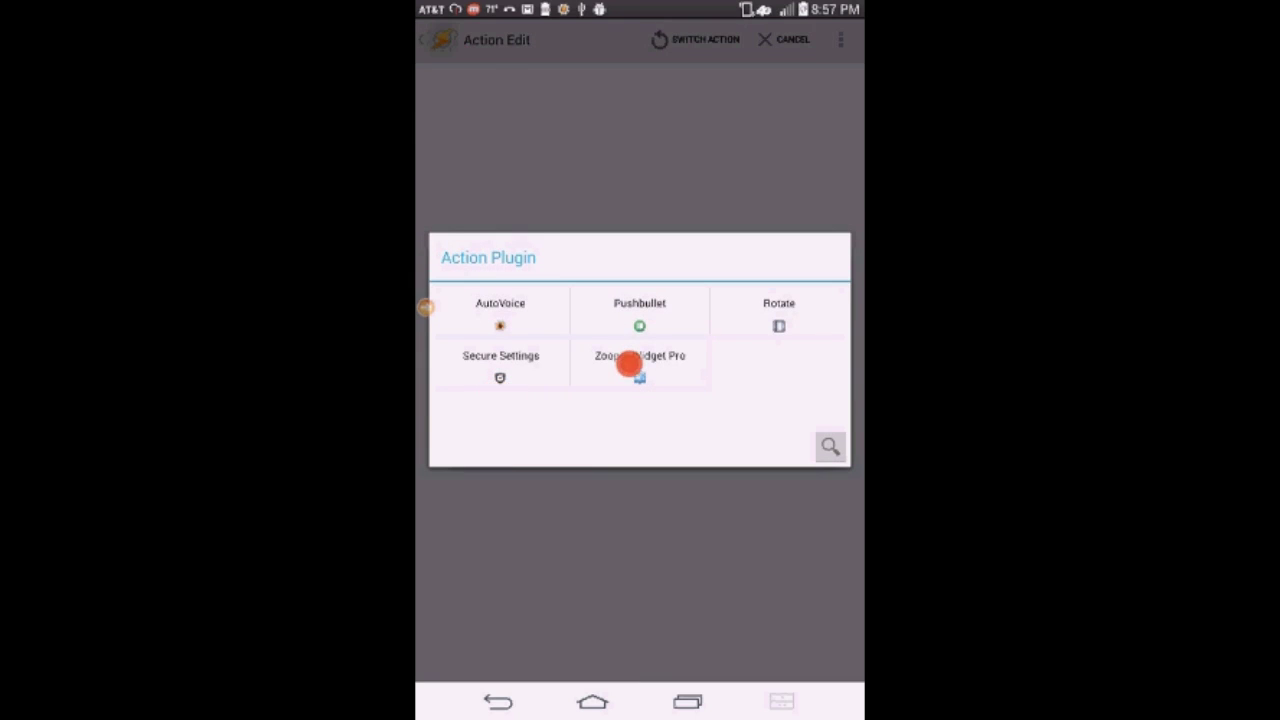
{"action": "left_click", "coordinate": [628, 364]}
{"action": "left_click", "coordinate": [843, 82]}
{"action": "left_click", "coordinate": [637, 74]}
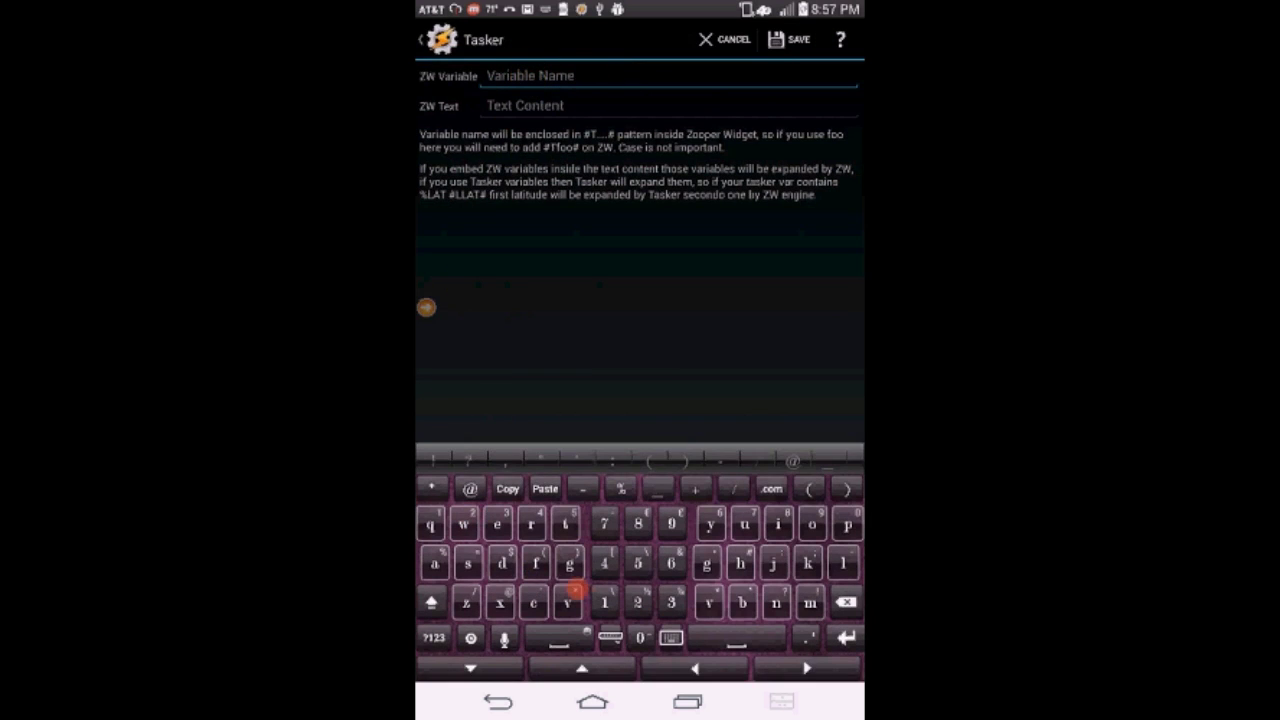
Step: Set ZW Variable to 'count' and ZW Text to '%Missed_calls'
{"action": "left_click", "coordinate": [540, 592]}
{"action": "type", "text": "o"}
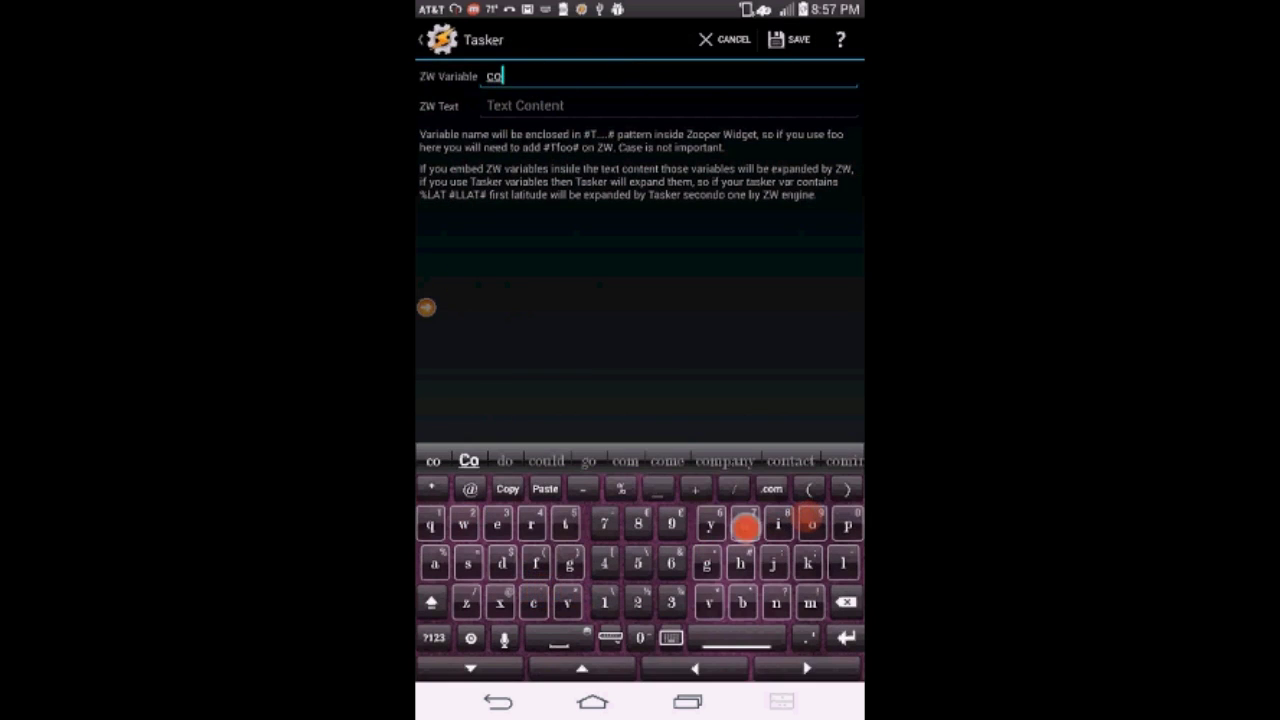
{"action": "type", "text": "unt"}
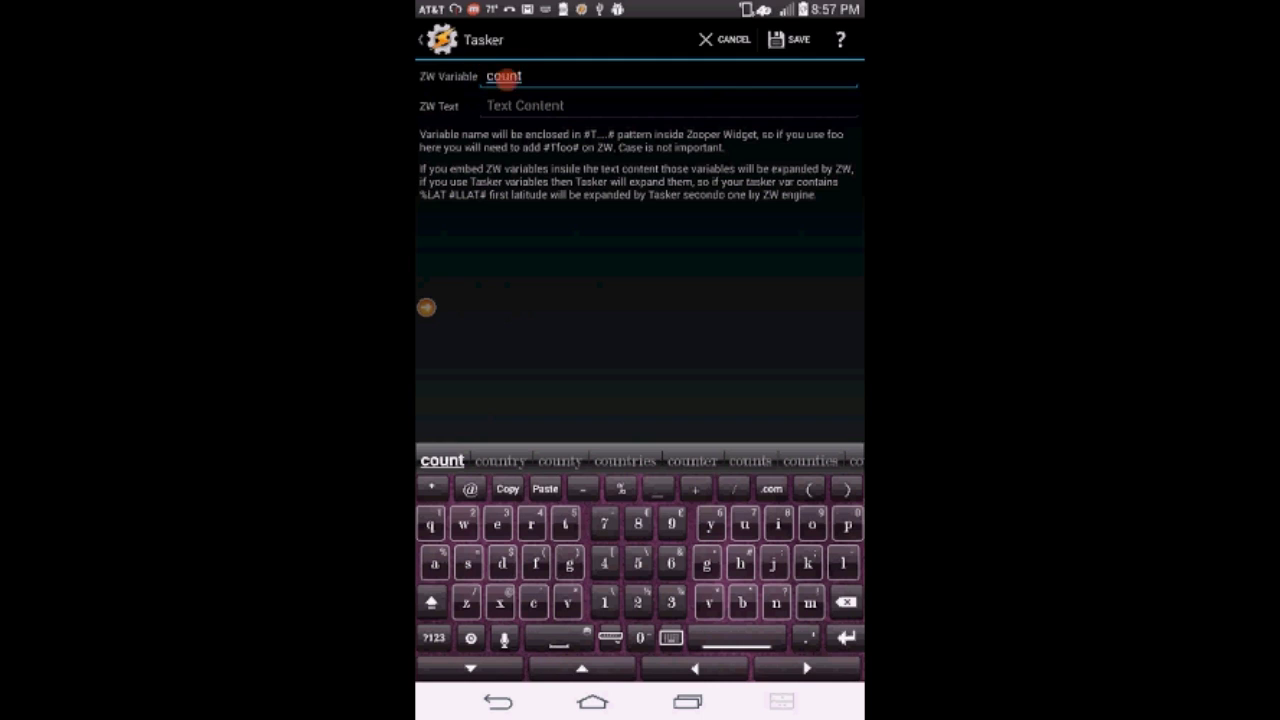
{"action": "left_click", "coordinate": [520, 104]}
{"action": "left_click", "coordinate": [436, 566]}
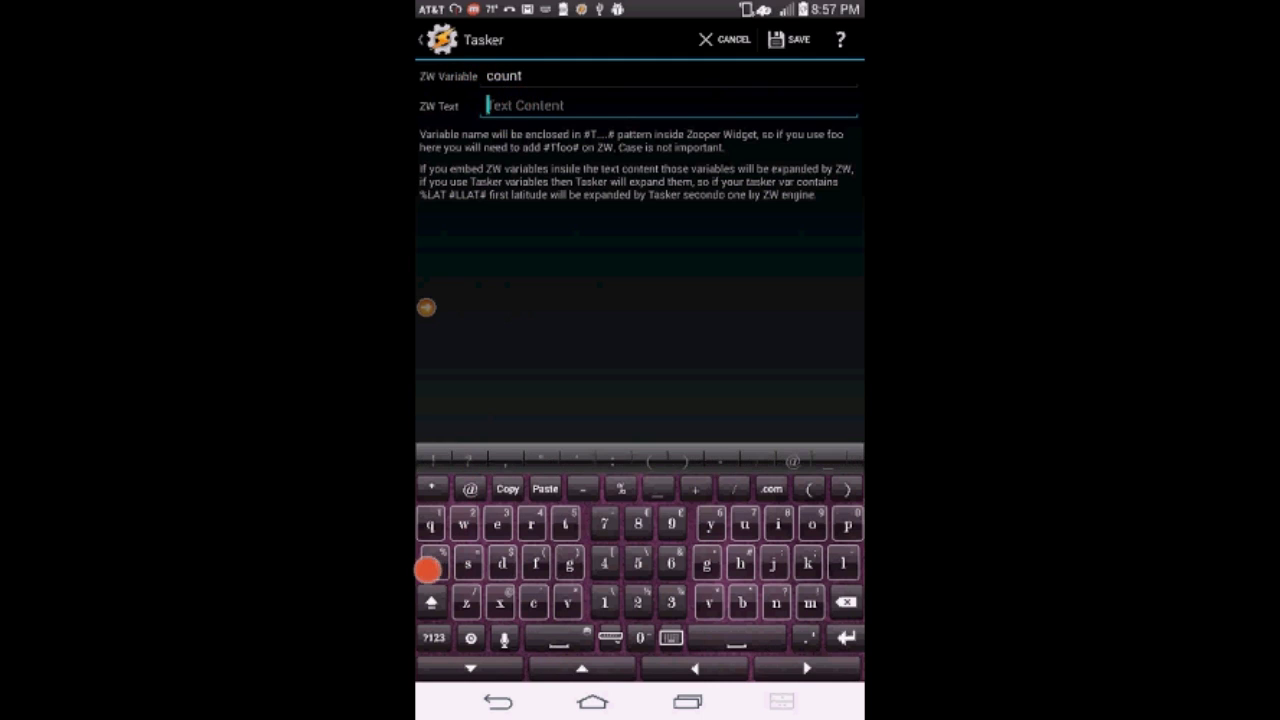
{"action": "type", "text": "%"}
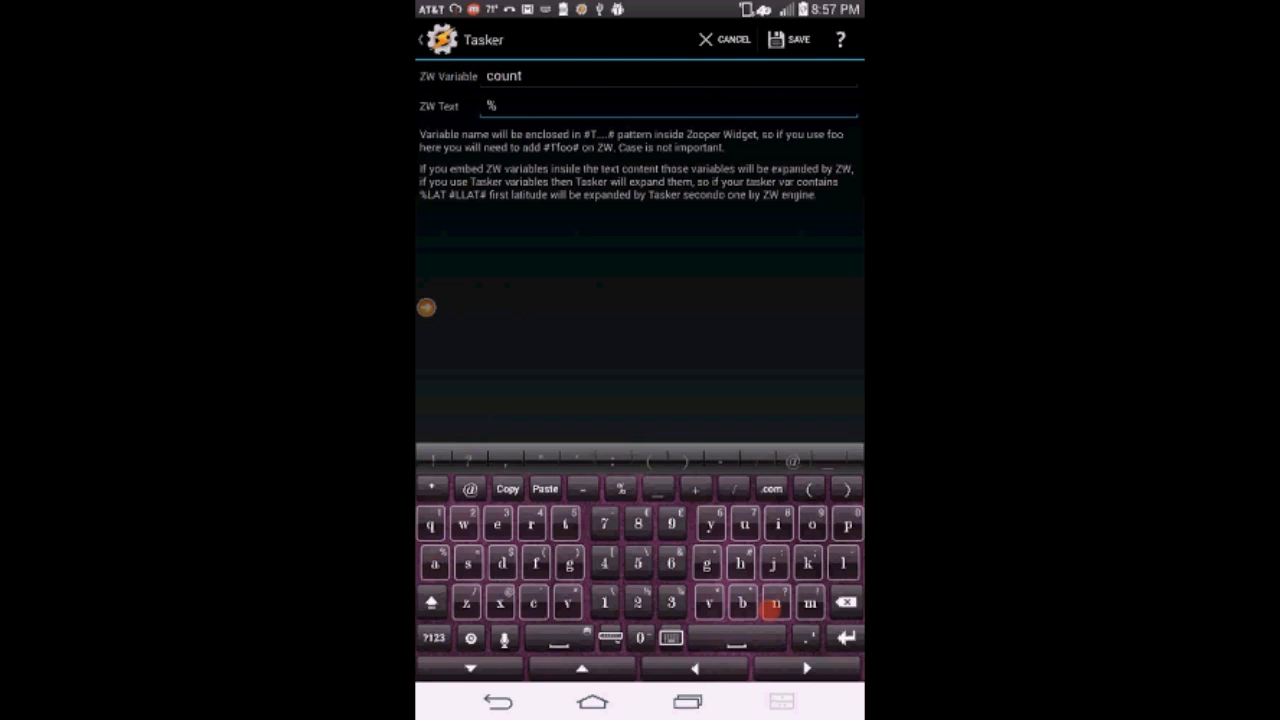
{"action": "left_click", "coordinate": [431, 602]}
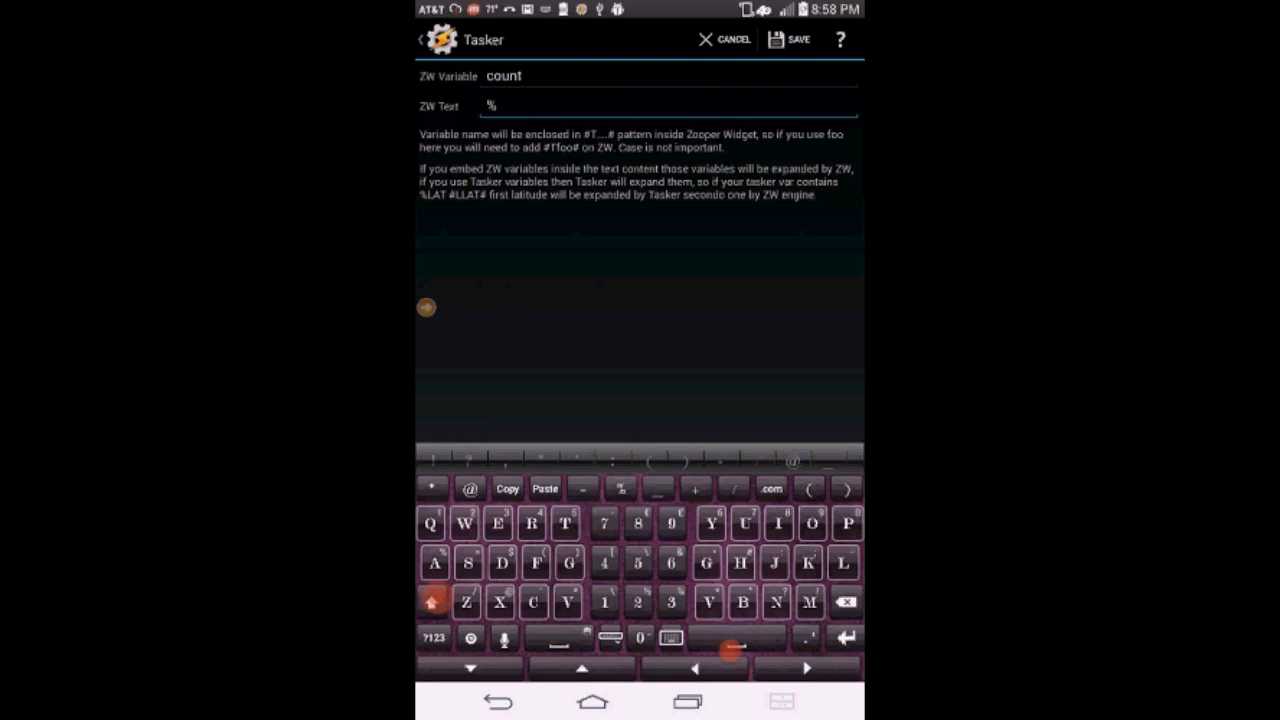
{"action": "left_click", "coordinate": [810, 602]}
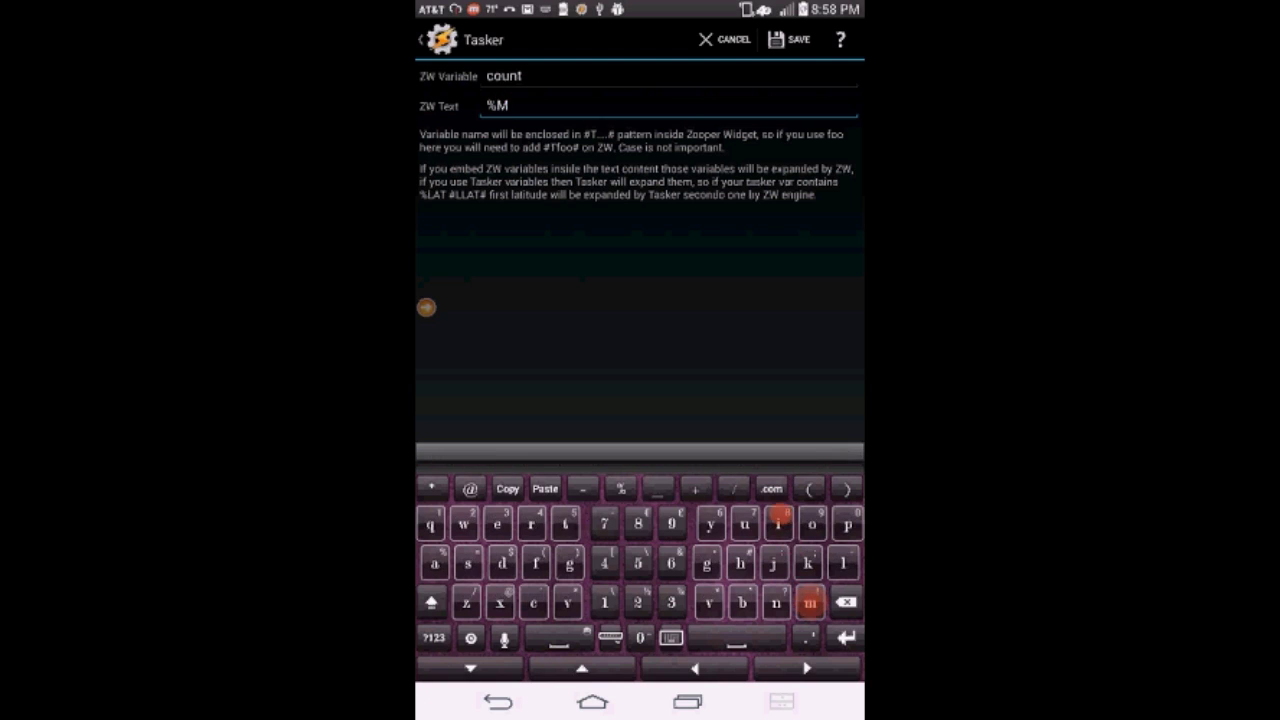
{"action": "type", "text": "iss"}
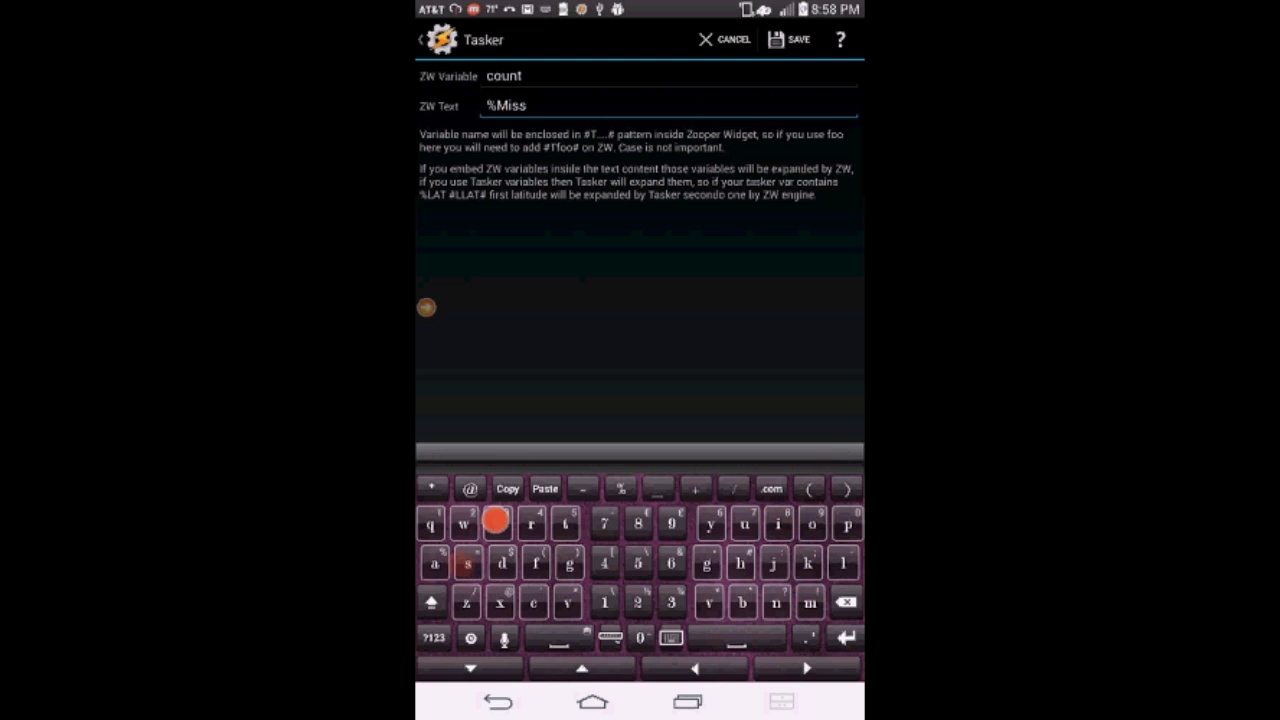
{"action": "type", "text": "ed"}
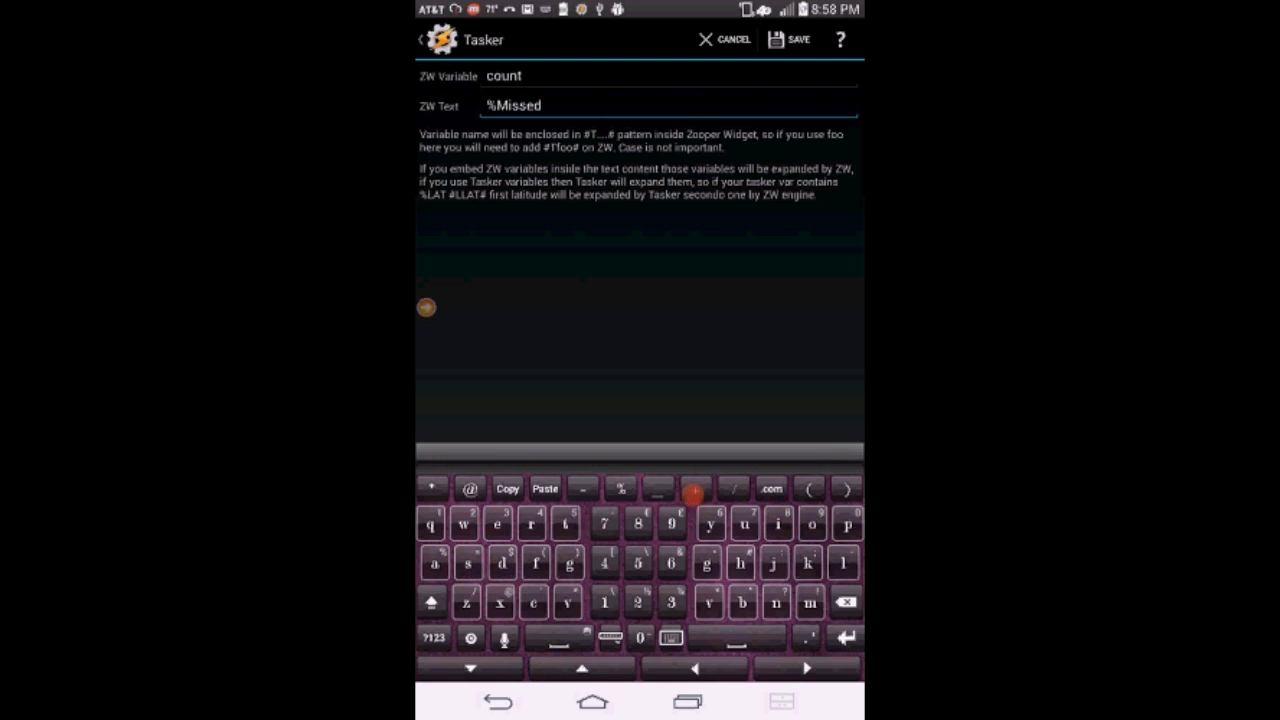
{"action": "type", "text": "_"}
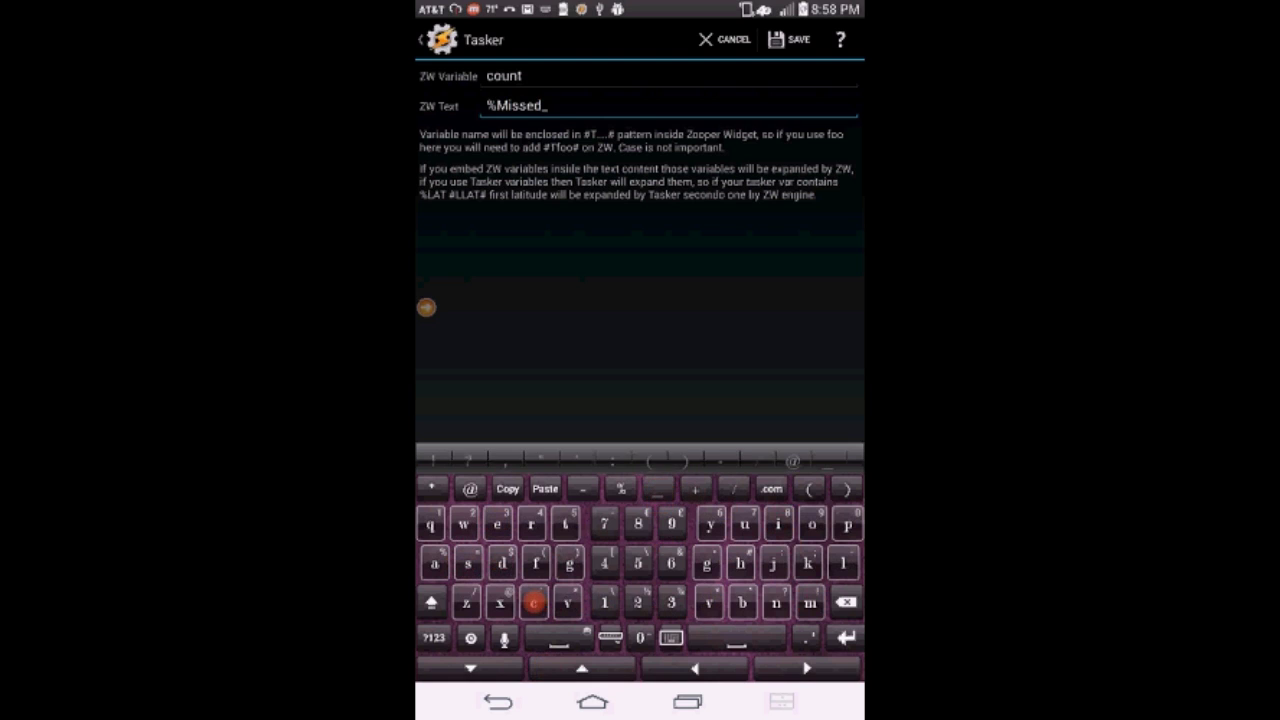
{"action": "type", "text": "ca"}
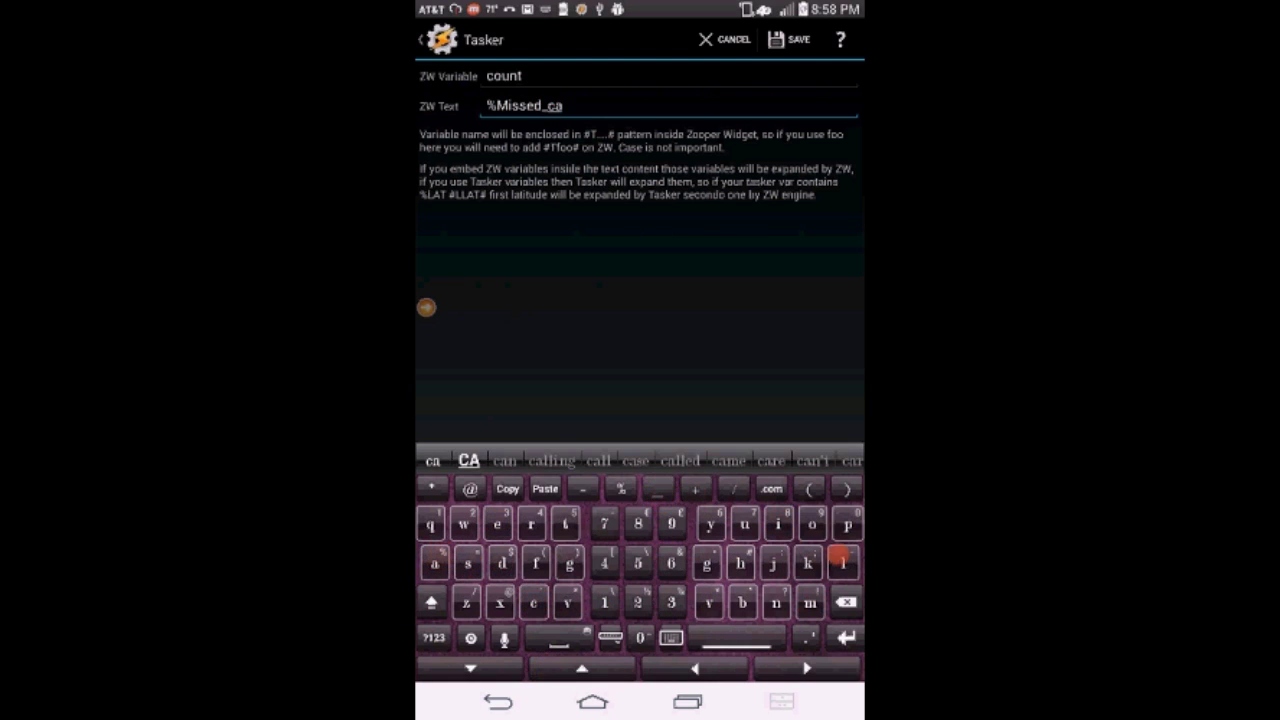
{"action": "type", "text": "lls"}
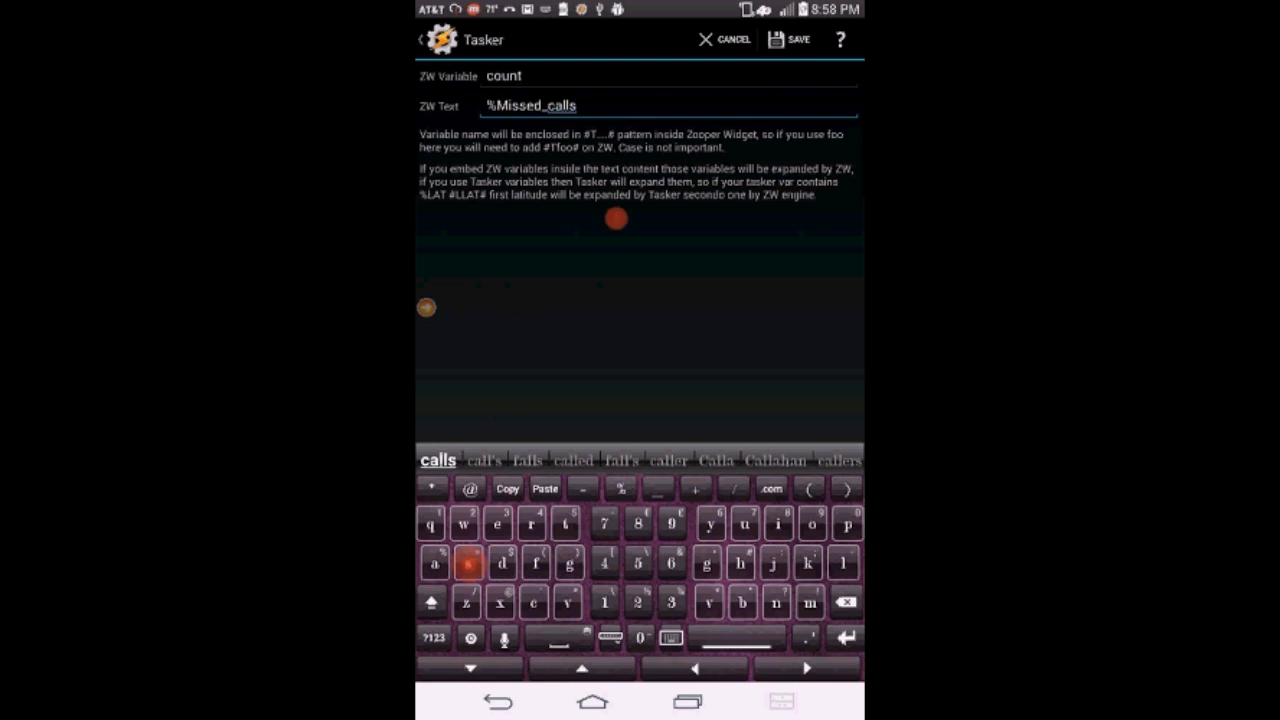
Step: Save the Zooper action, then reopen it and trim ZW Text to '%Missed_call'
{"action": "left_click", "coordinate": [777, 45]}
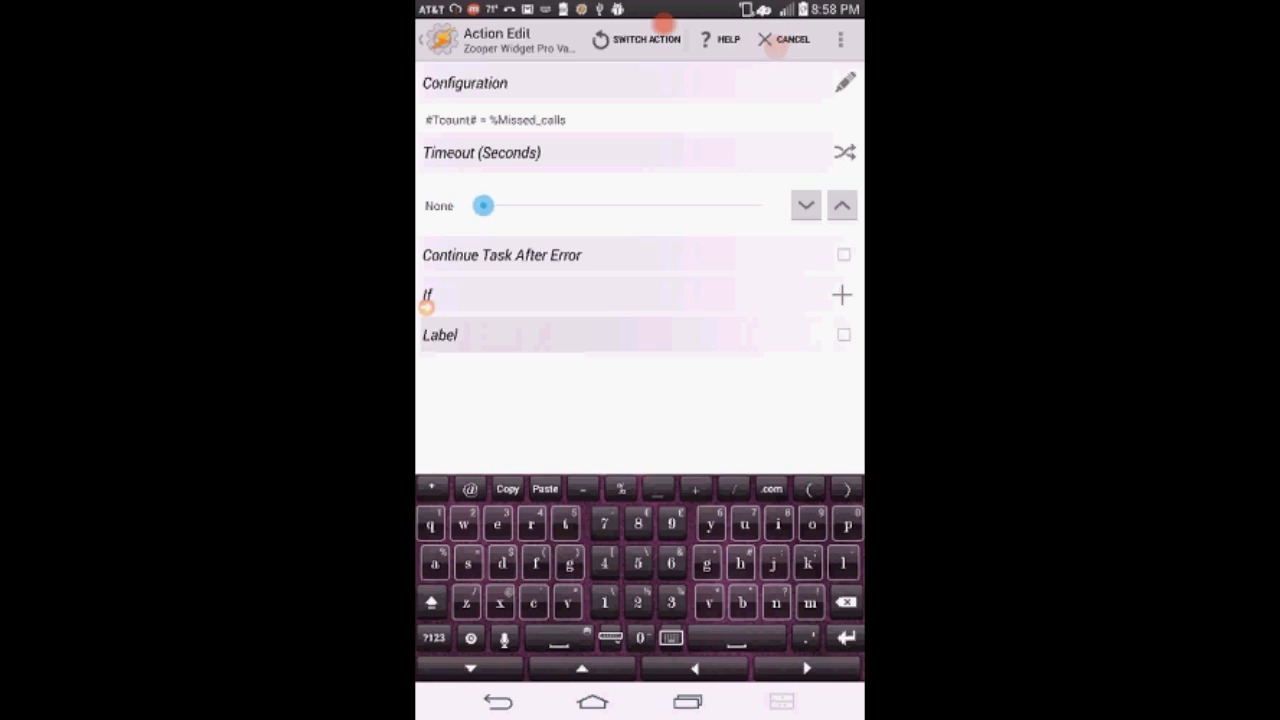
{"action": "left_click", "coordinate": [427, 30]}
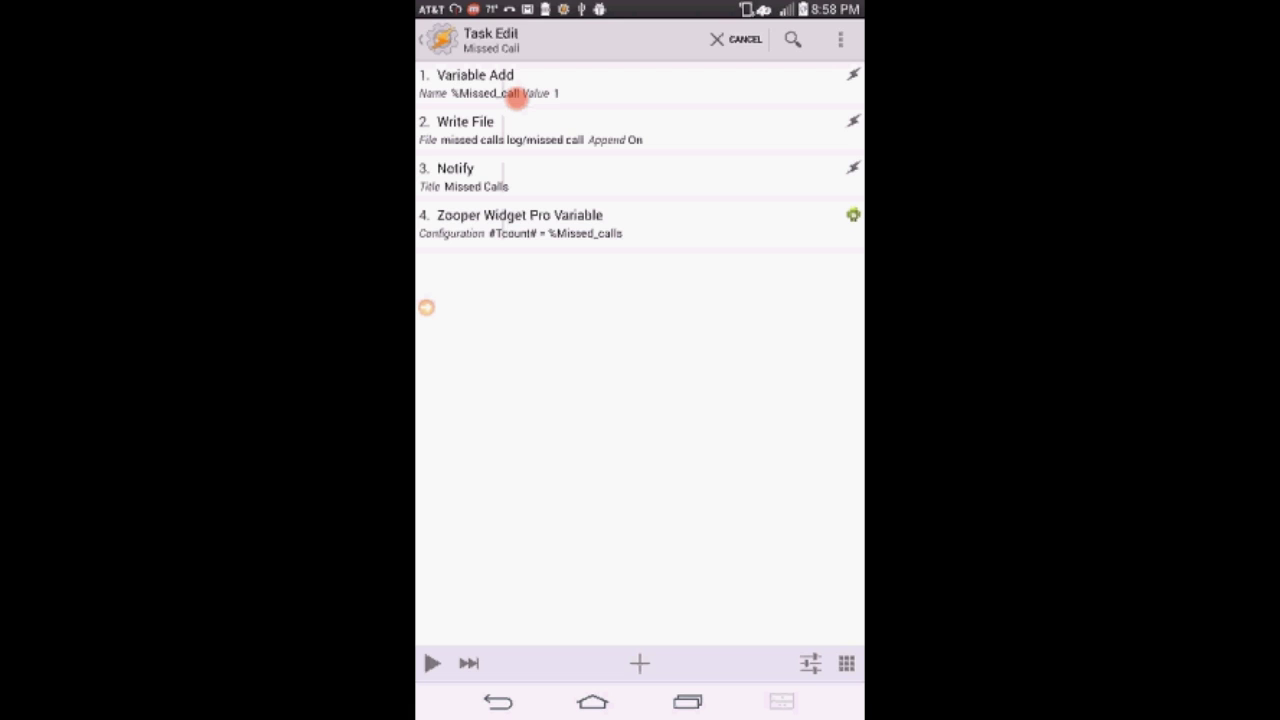
{"action": "left_click", "coordinate": [564, 226]}
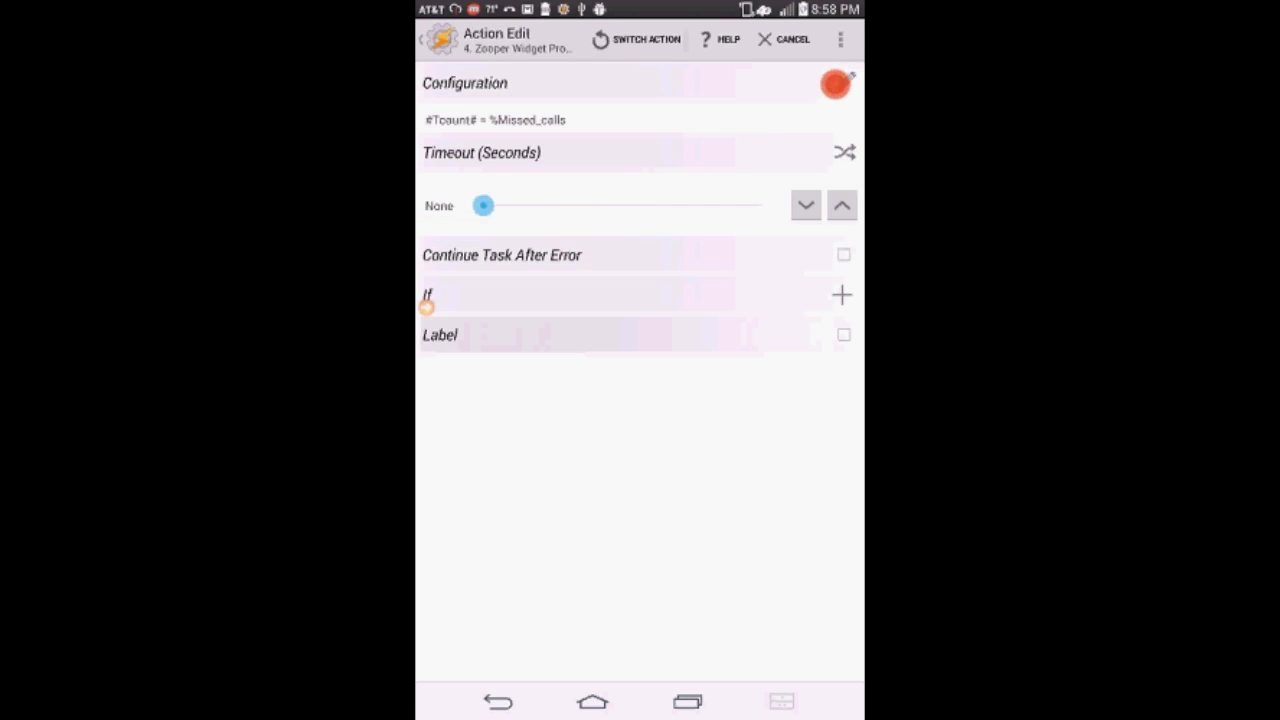
{"action": "left_click", "coordinate": [835, 84]}
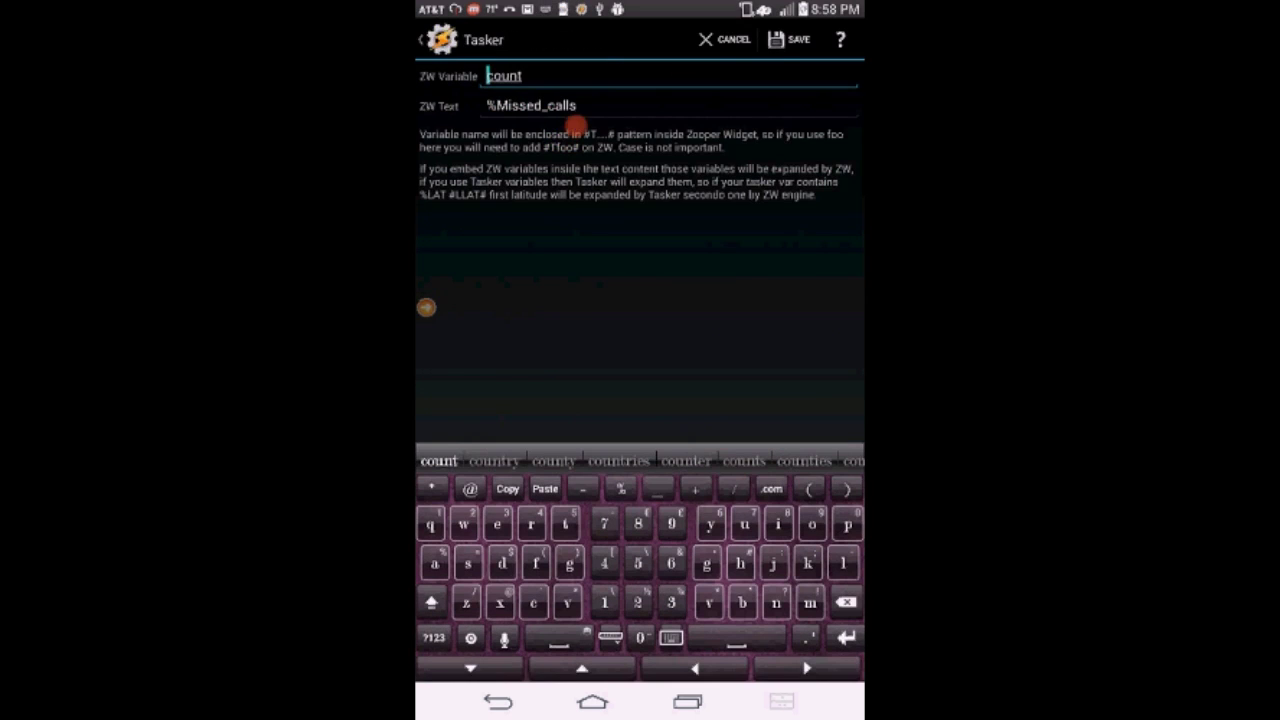
{"action": "left_click", "coordinate": [585, 108]}
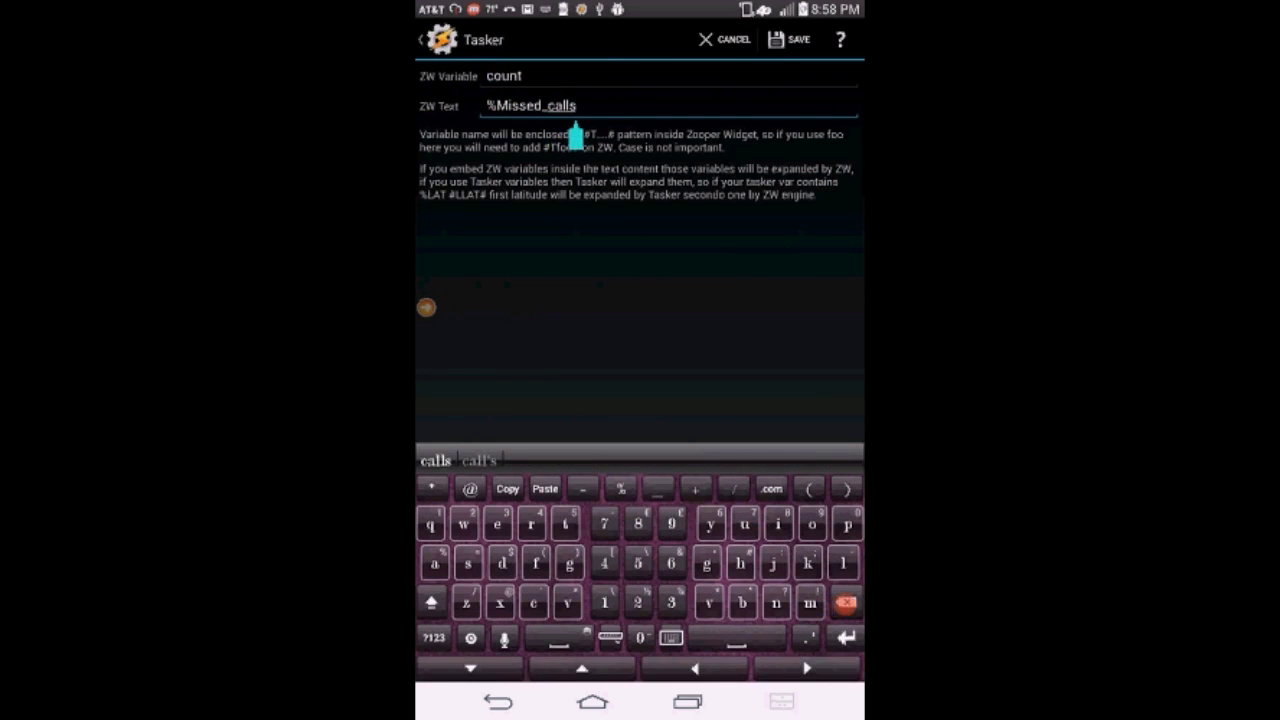
{"action": "left_click", "coordinate": [845, 602]}
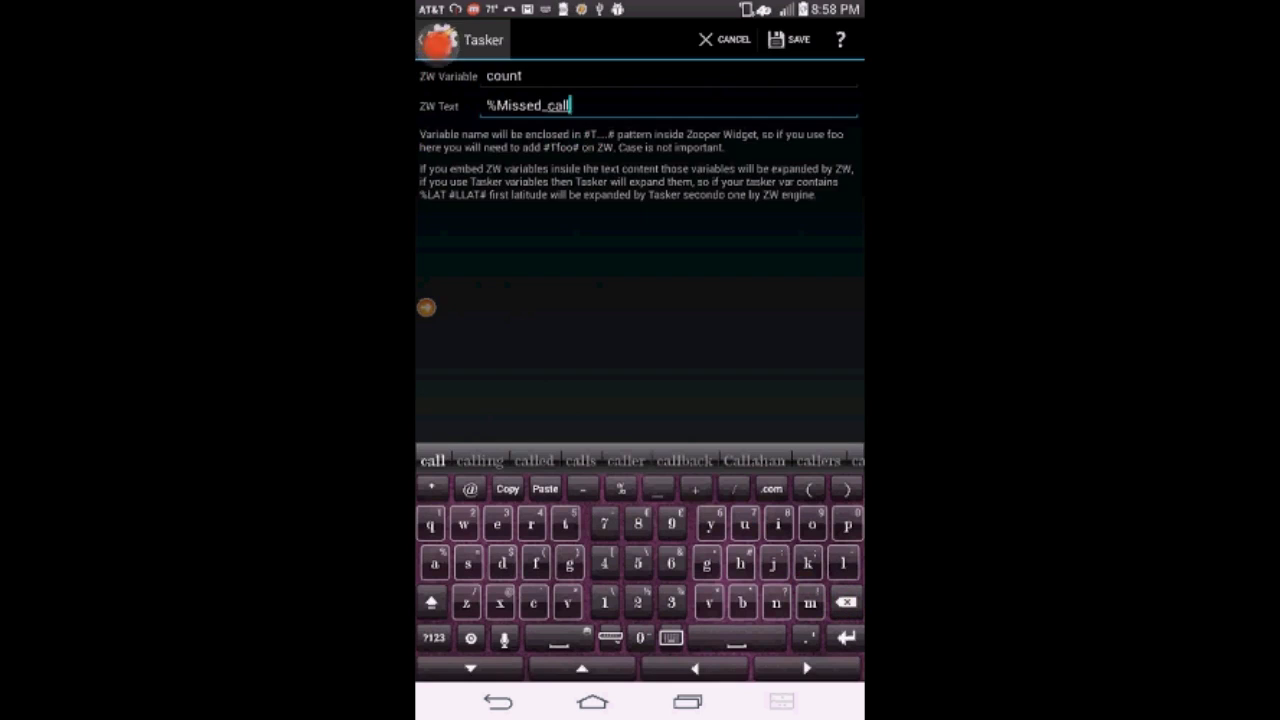
{"action": "left_click", "coordinate": [437, 40]}
{"action": "left_click", "coordinate": [437, 40]}
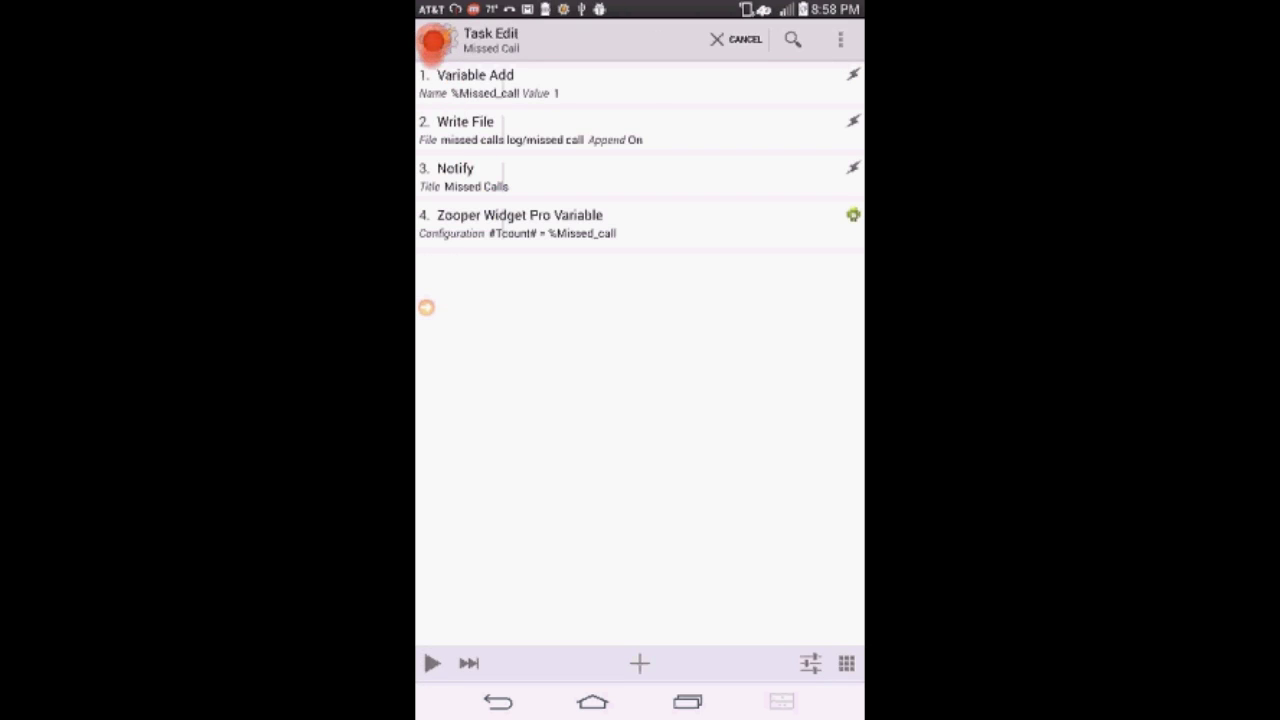
Step: In the Reset task, correct the Zooper action's ZW Text to '%Missed_call' and save back to the tasks list
{"action": "left_click", "coordinate": [433, 40]}
{"action": "left_click", "coordinate": [489, 129]}
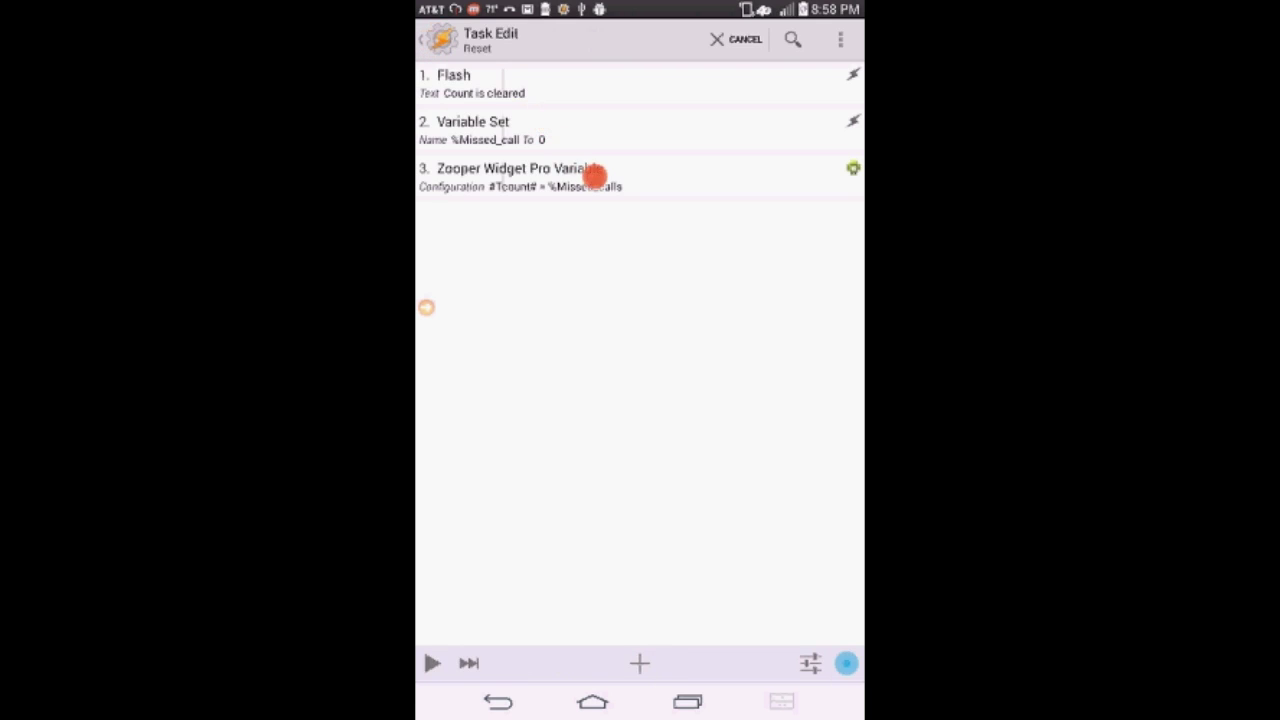
{"action": "left_click", "coordinate": [594, 176]}
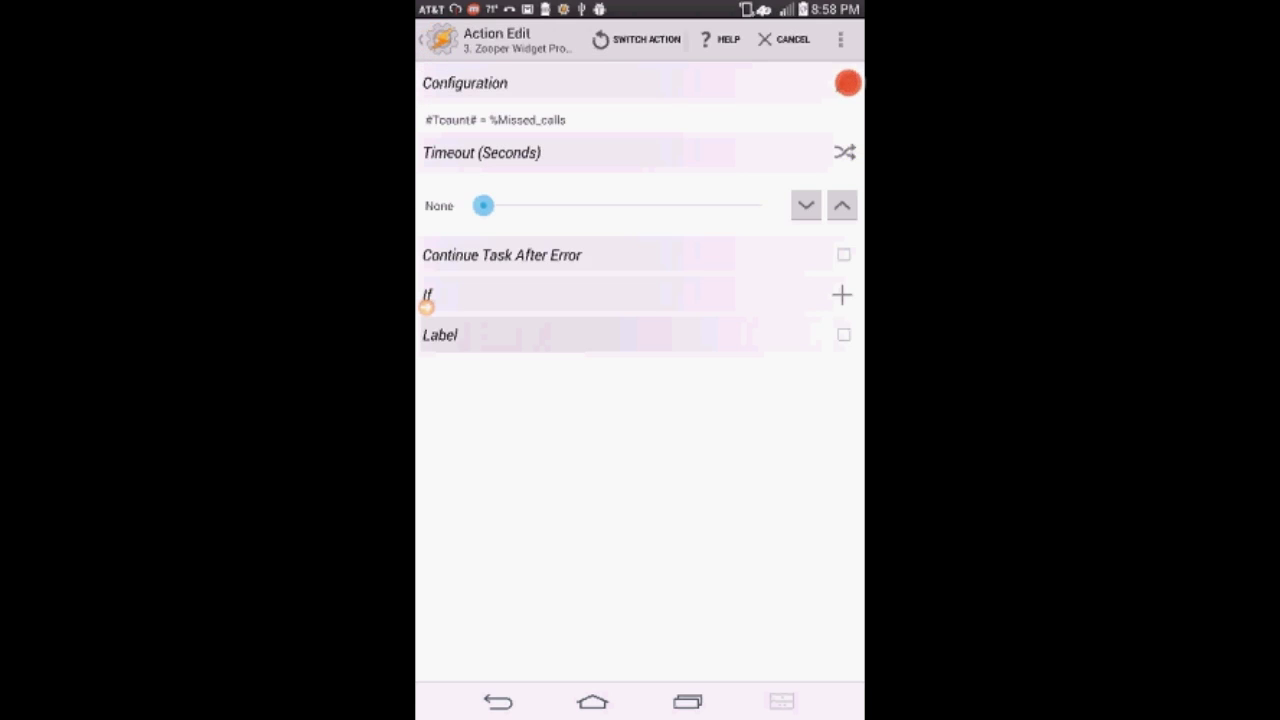
{"action": "left_click", "coordinate": [723, 122]}
{"action": "left_click", "coordinate": [578, 103]}
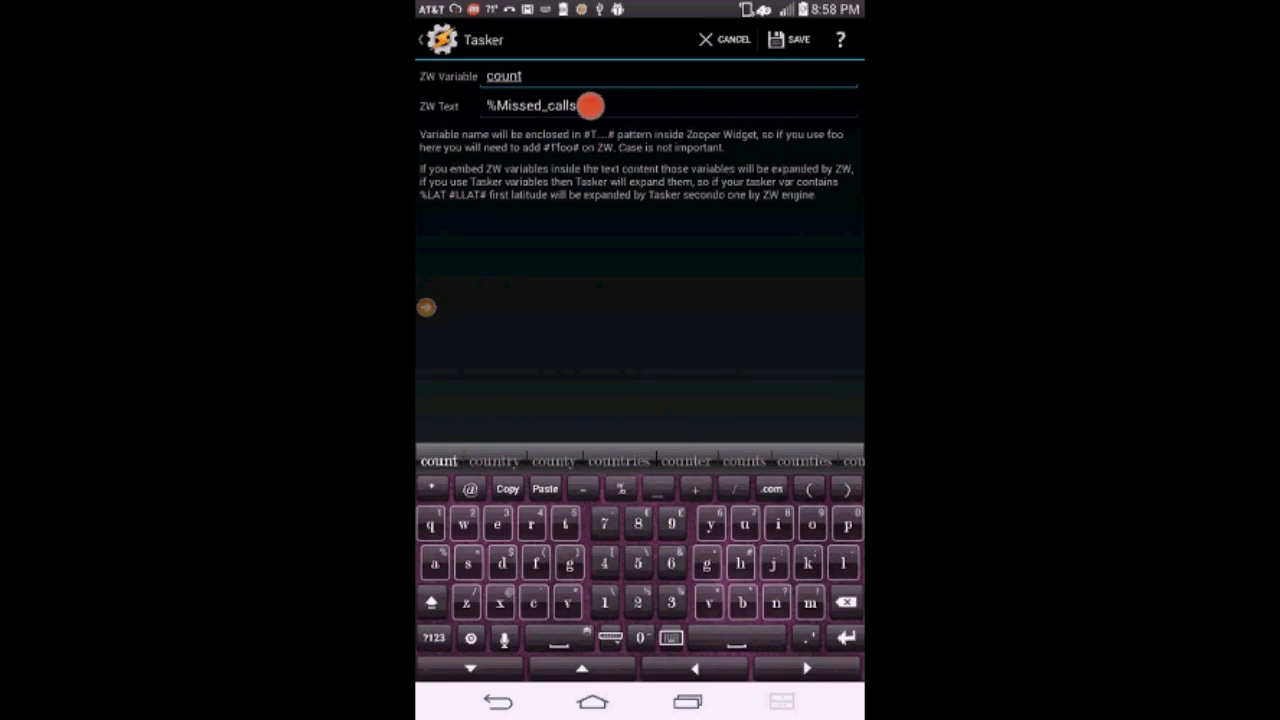
{"action": "left_click", "coordinate": [845, 602]}
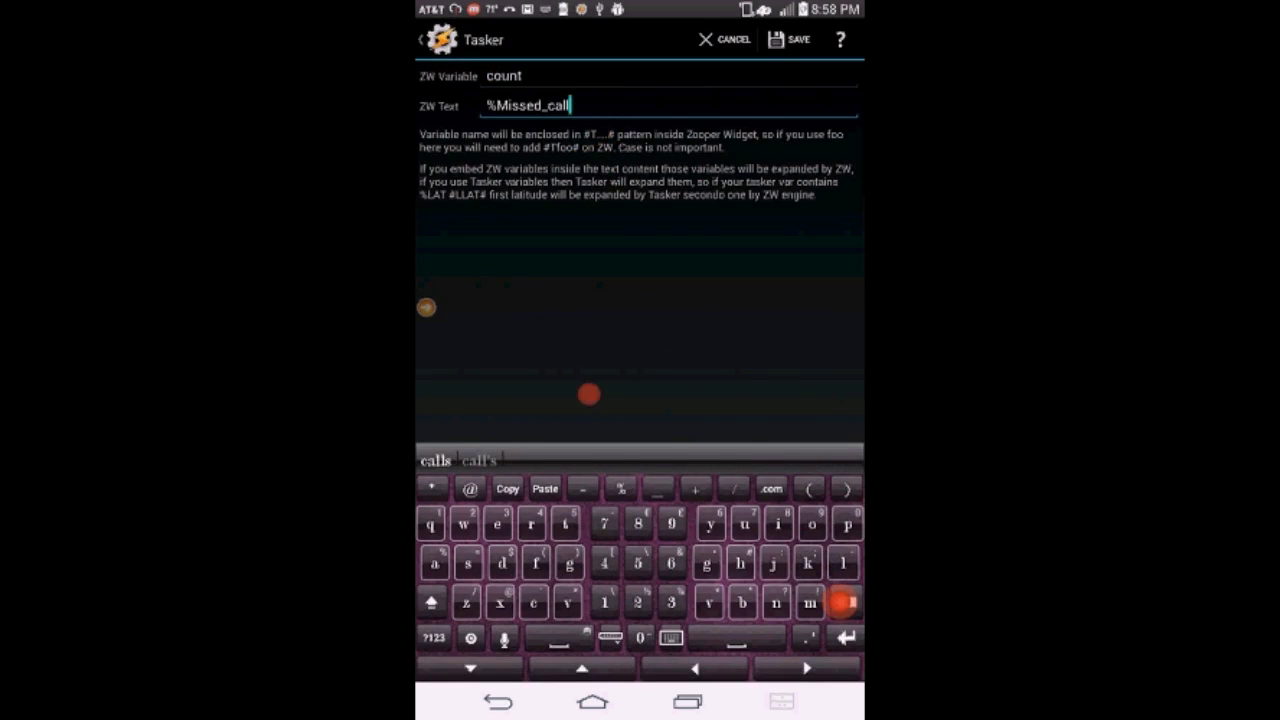
{"action": "left_click", "coordinate": [438, 40]}
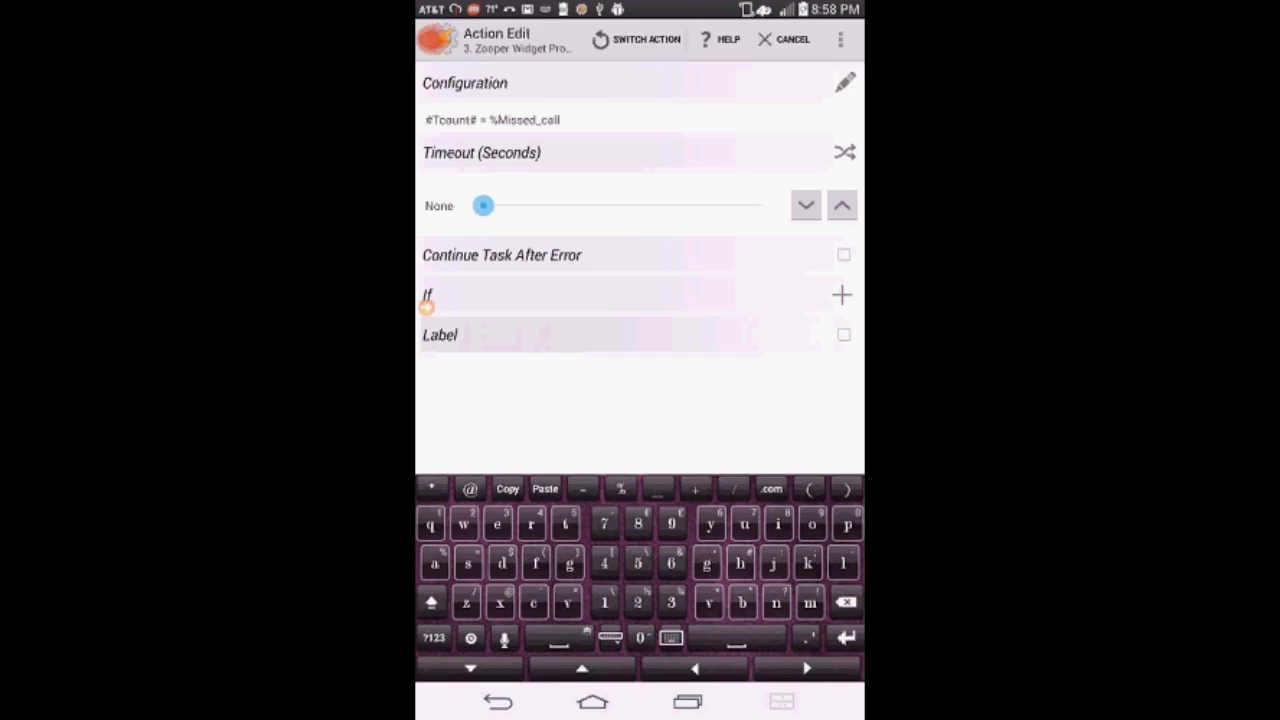
{"action": "left_click", "coordinate": [436, 38]}
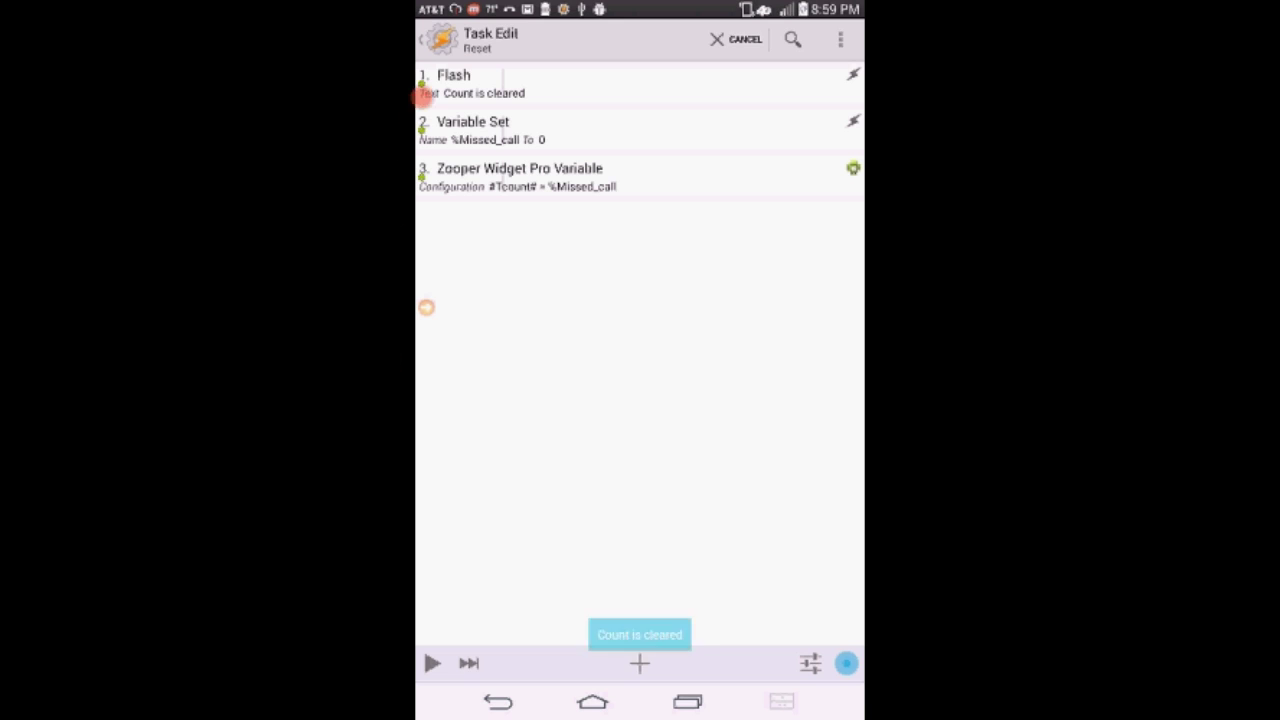
{"action": "left_click", "coordinate": [424, 37]}
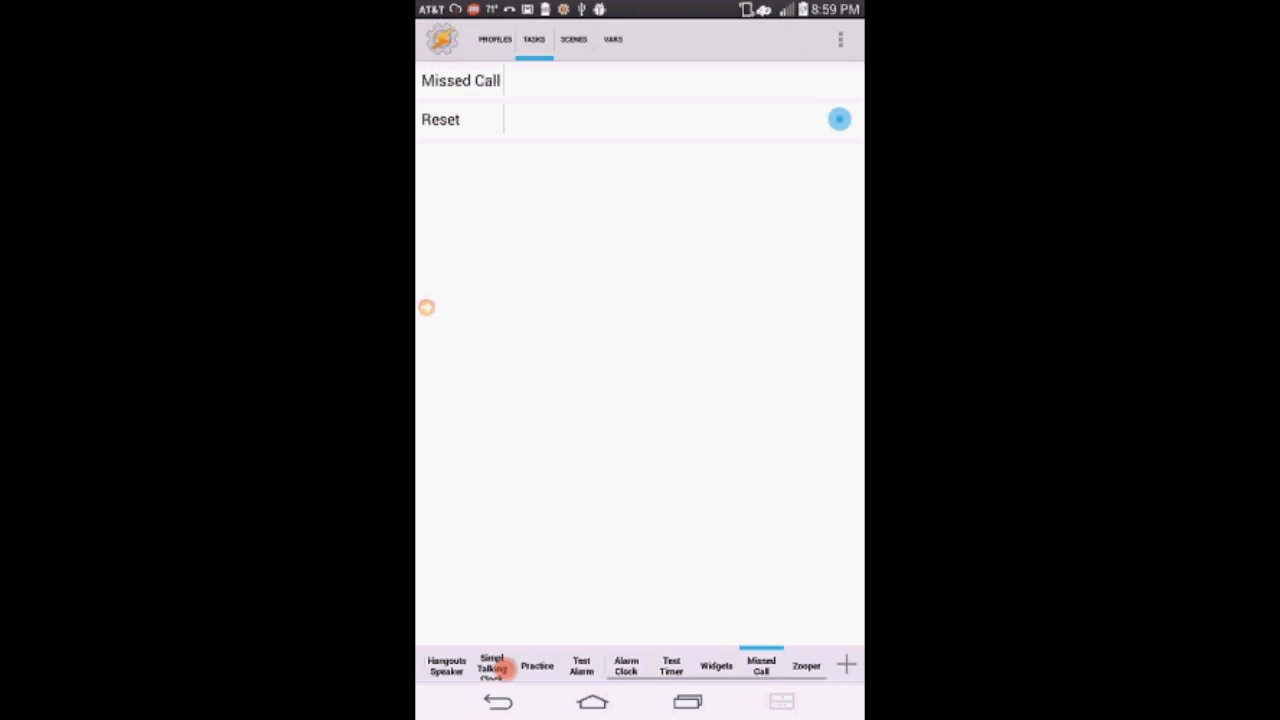
Step: Add a 2x2 Zooper Widget Pro widget to the Nova Launcher home screen from the Widgets list
{"action": "left_click", "coordinate": [497, 703]}
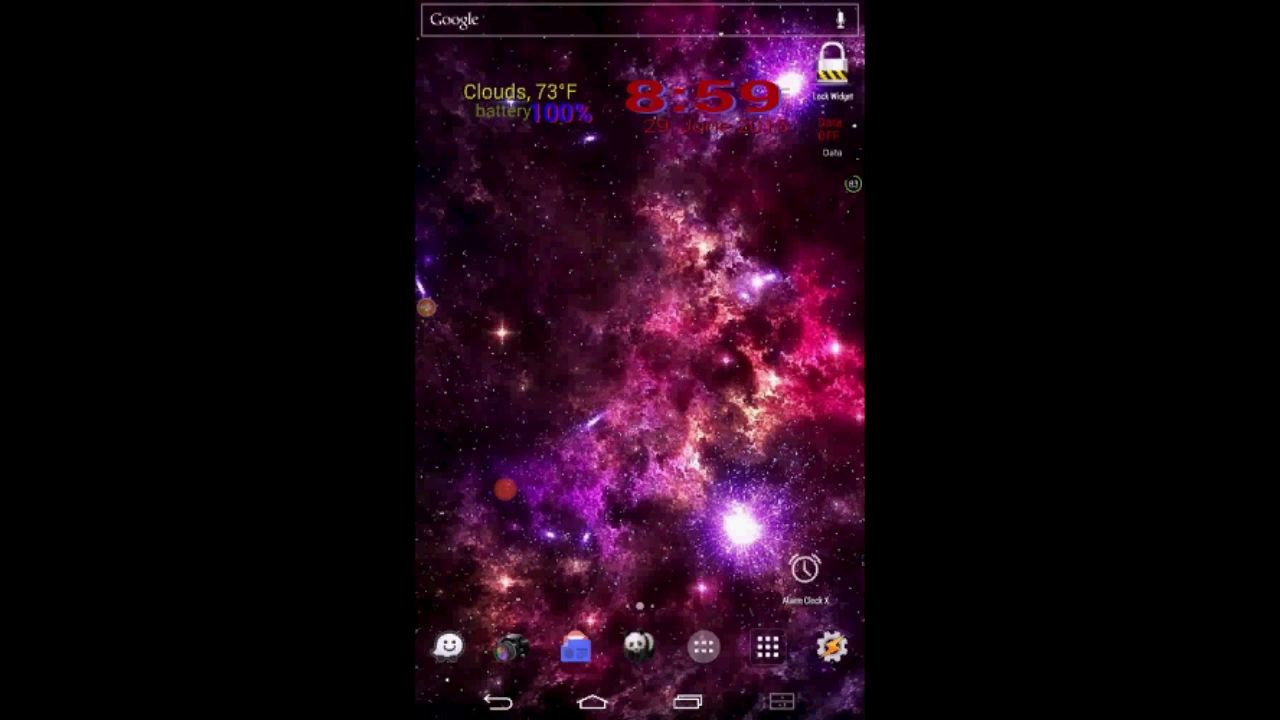
{"action": "left_click", "coordinate": [571, 302]}
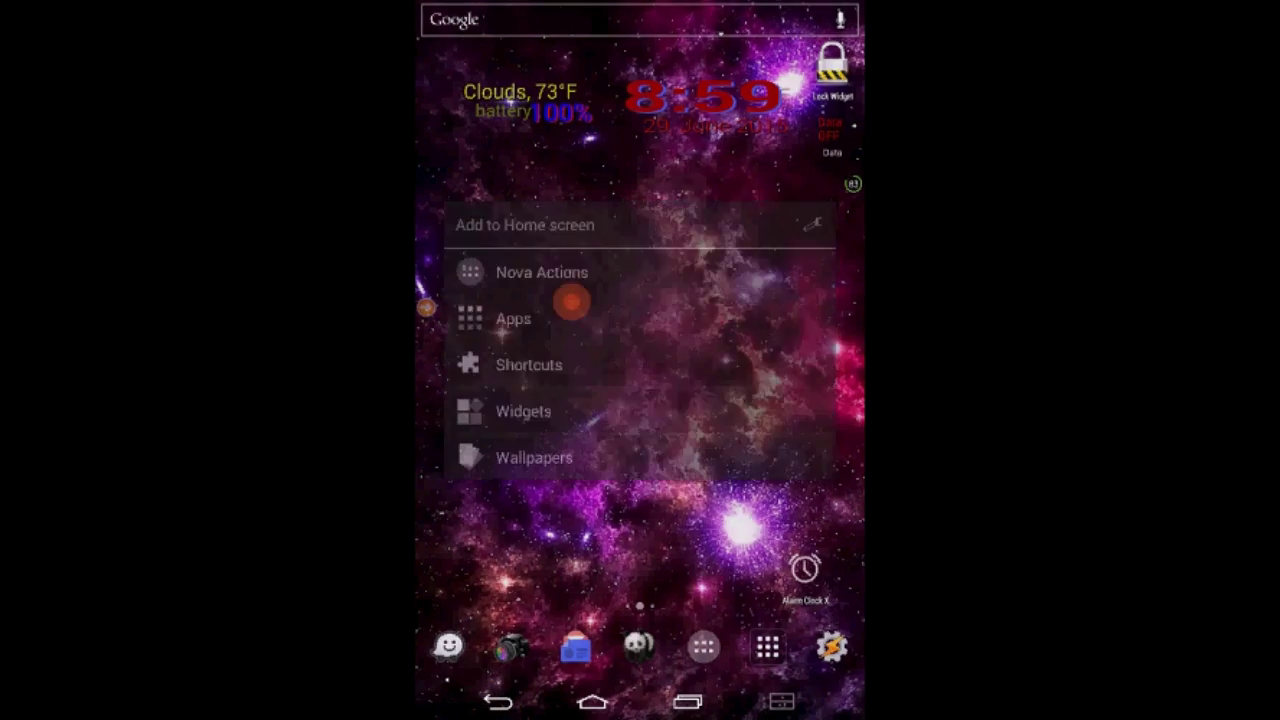
{"action": "left_click", "coordinate": [571, 414]}
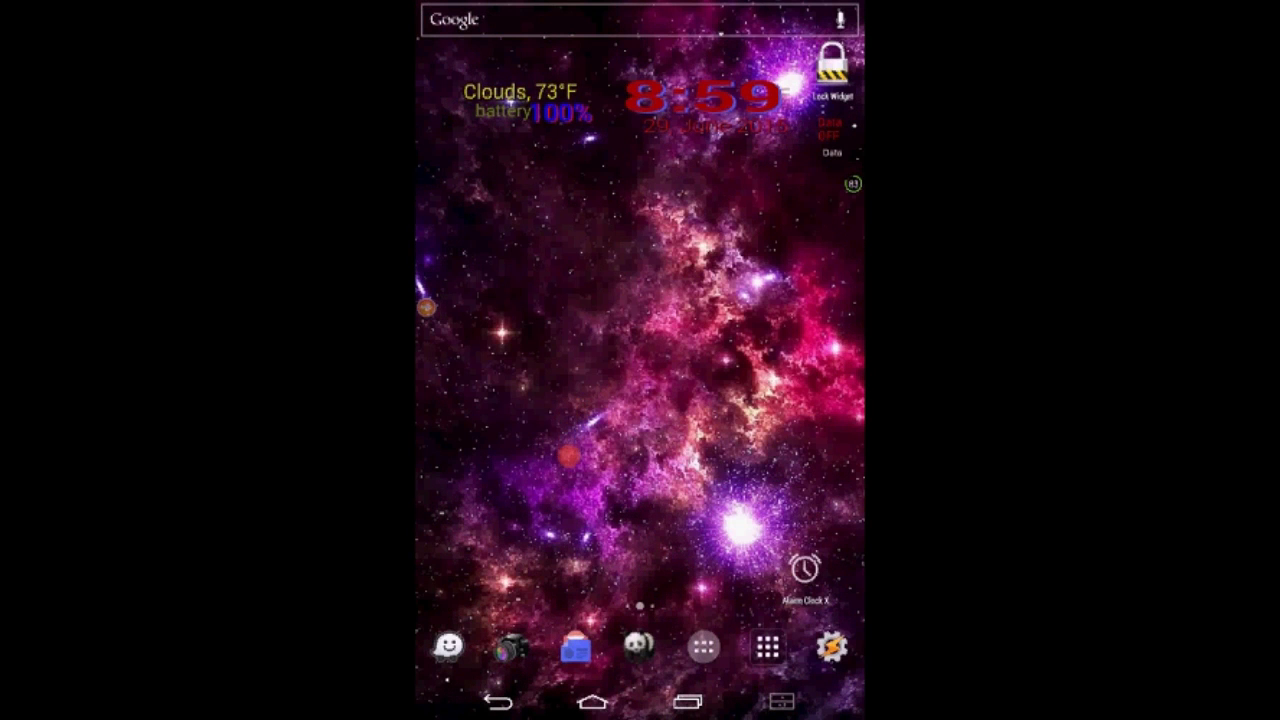
{"action": "scroll", "coordinate": [580, 517], "scroll_direction": "down", "scroll_amount": 2}
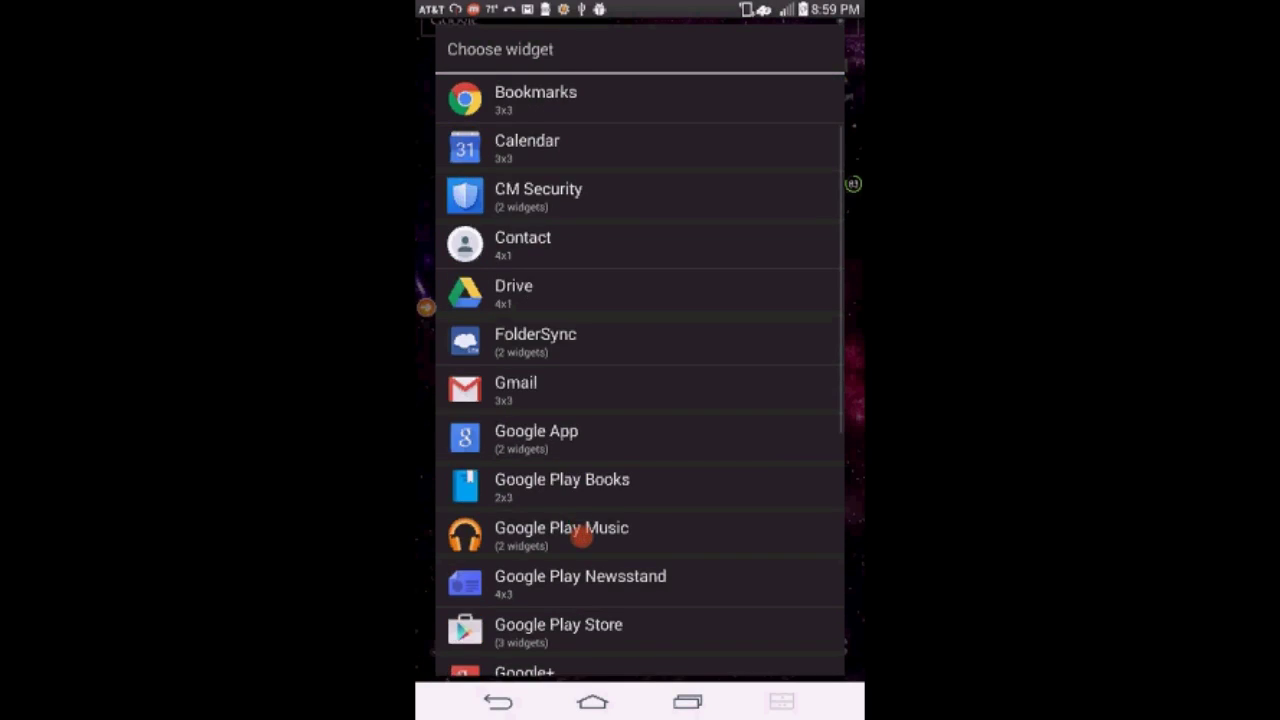
{"action": "scroll", "coordinate": [580, 531], "scroll_direction": "down", "scroll_amount": 5}
{"action": "scroll", "coordinate": [589, 568], "scroll_direction": "down", "scroll_amount": 1}
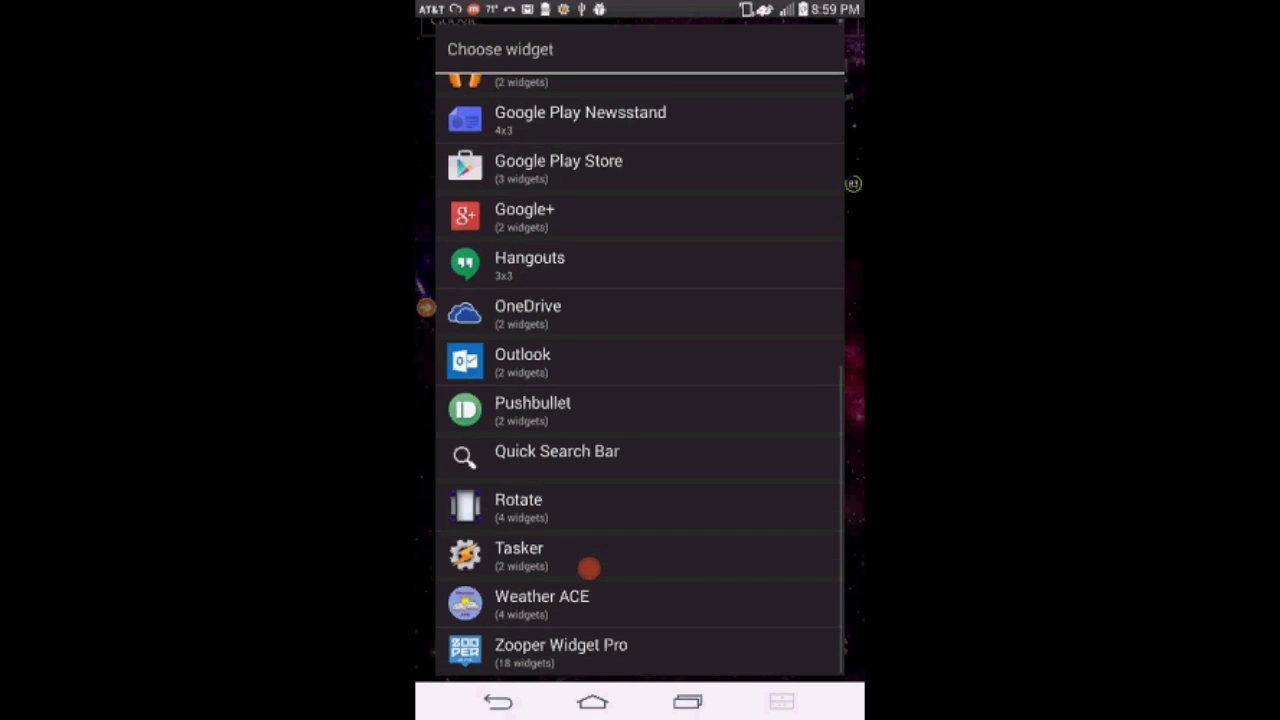
{"action": "left_click", "coordinate": [587, 645]}
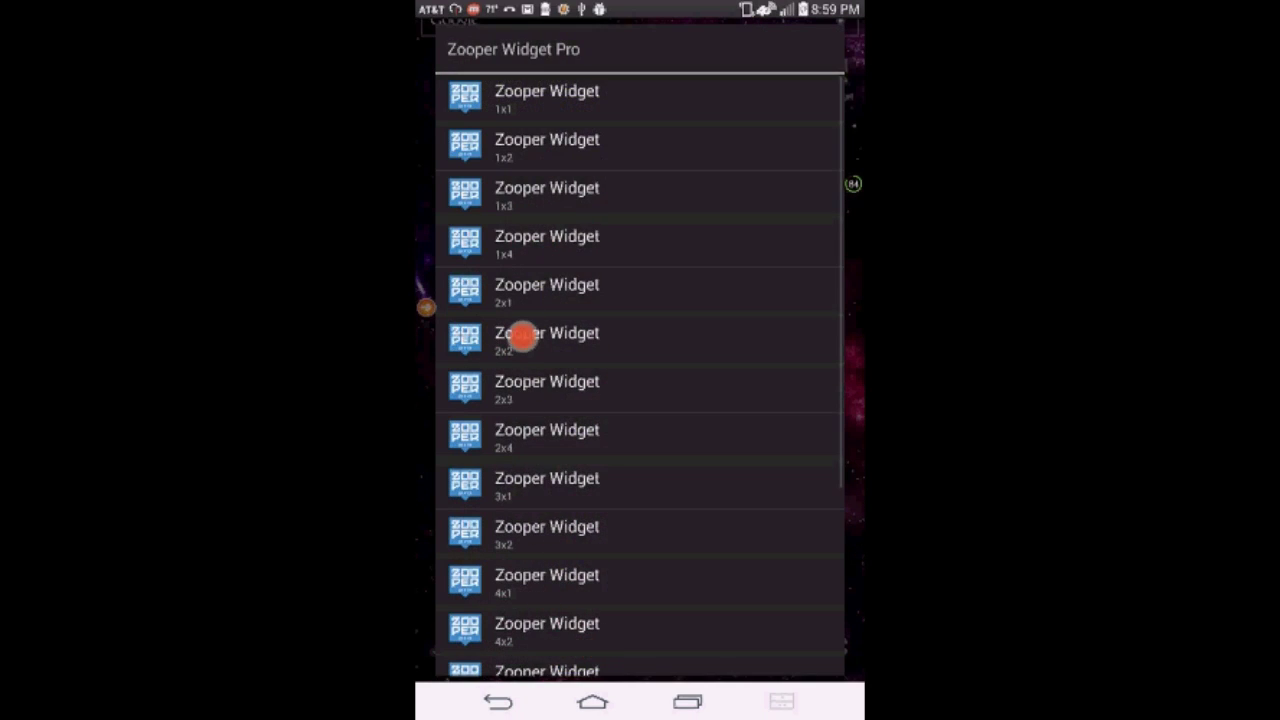
{"action": "left_click", "coordinate": [522, 338]}
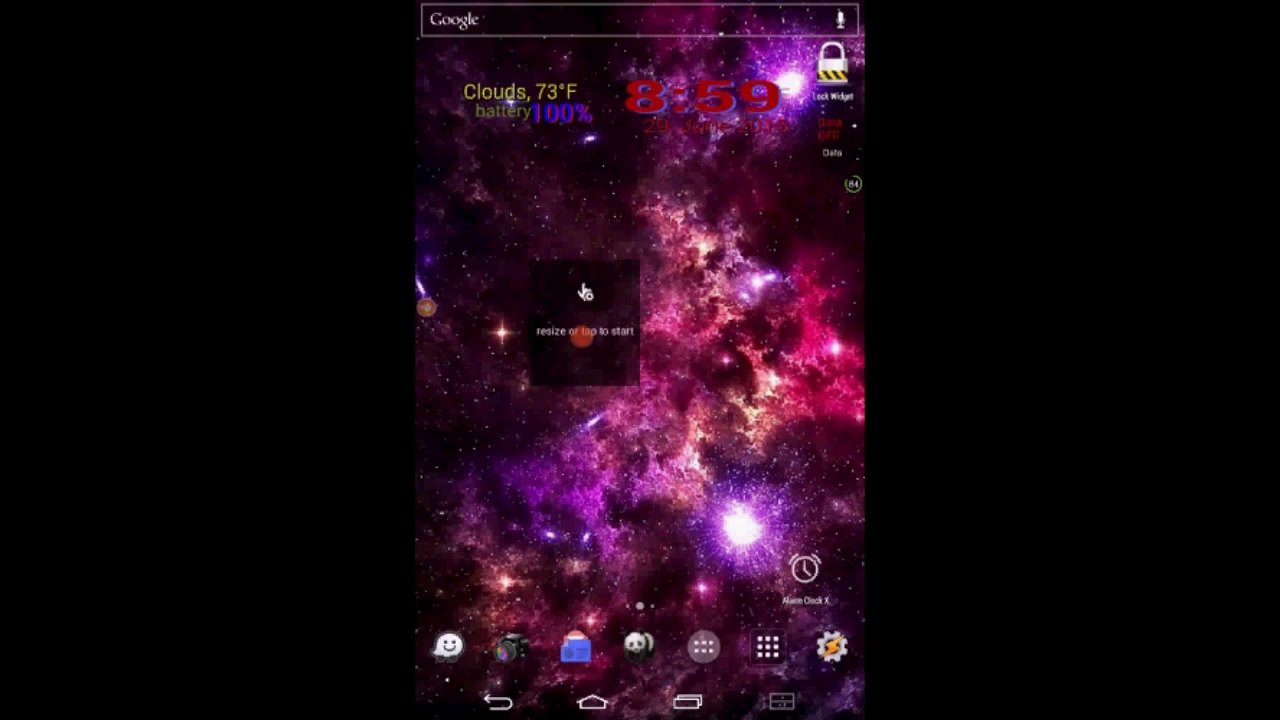
Step: Open the placed widget in the Zooper editor and choose the Empty template
{"action": "left_click", "coordinate": [581, 339]}
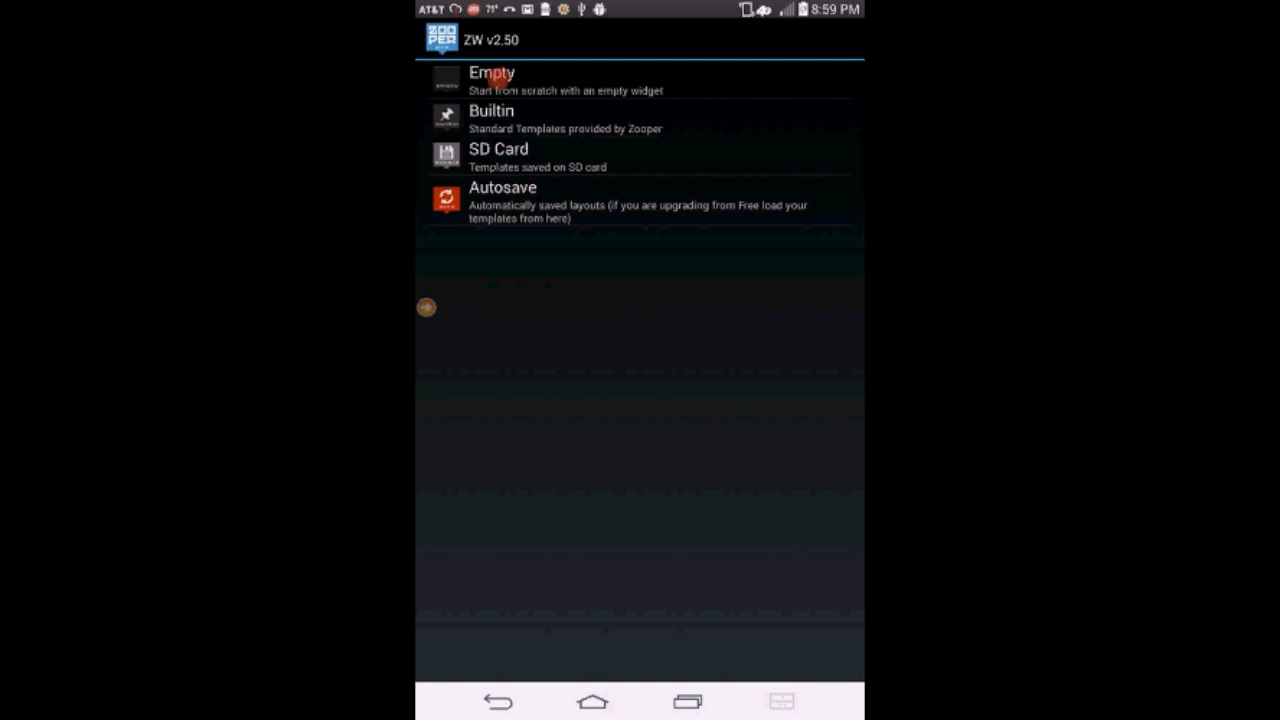
{"action": "left_click", "coordinate": [541, 79]}
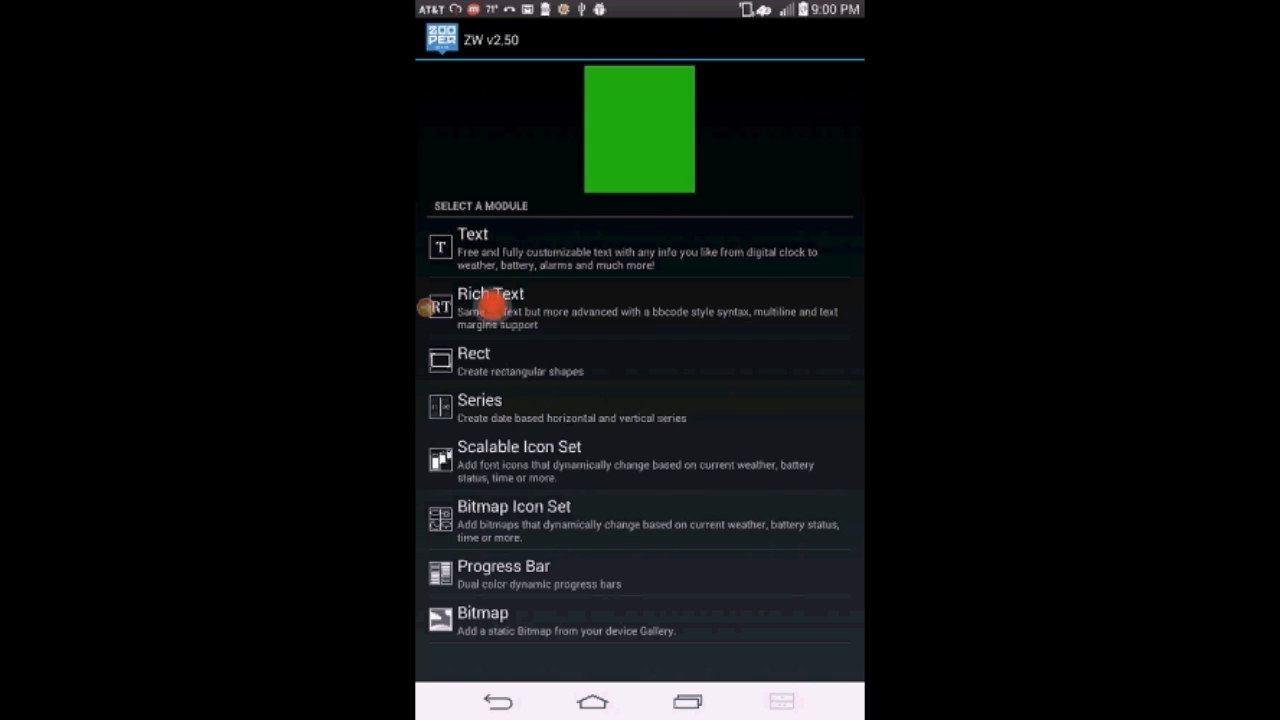
Step: Add a text module and open its Edit text manually option
{"action": "left_click", "coordinate": [472, 310]}
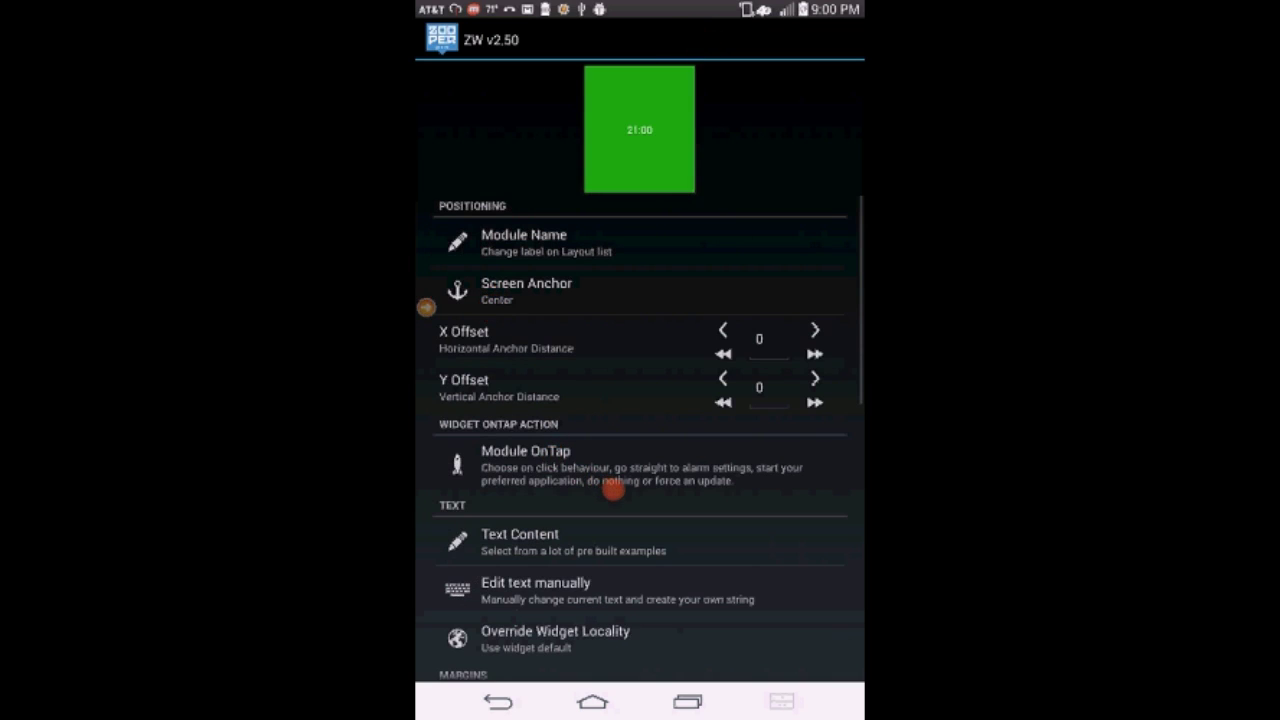
{"action": "scroll", "coordinate": [624, 482], "scroll_direction": "down", "scroll_amount": 2}
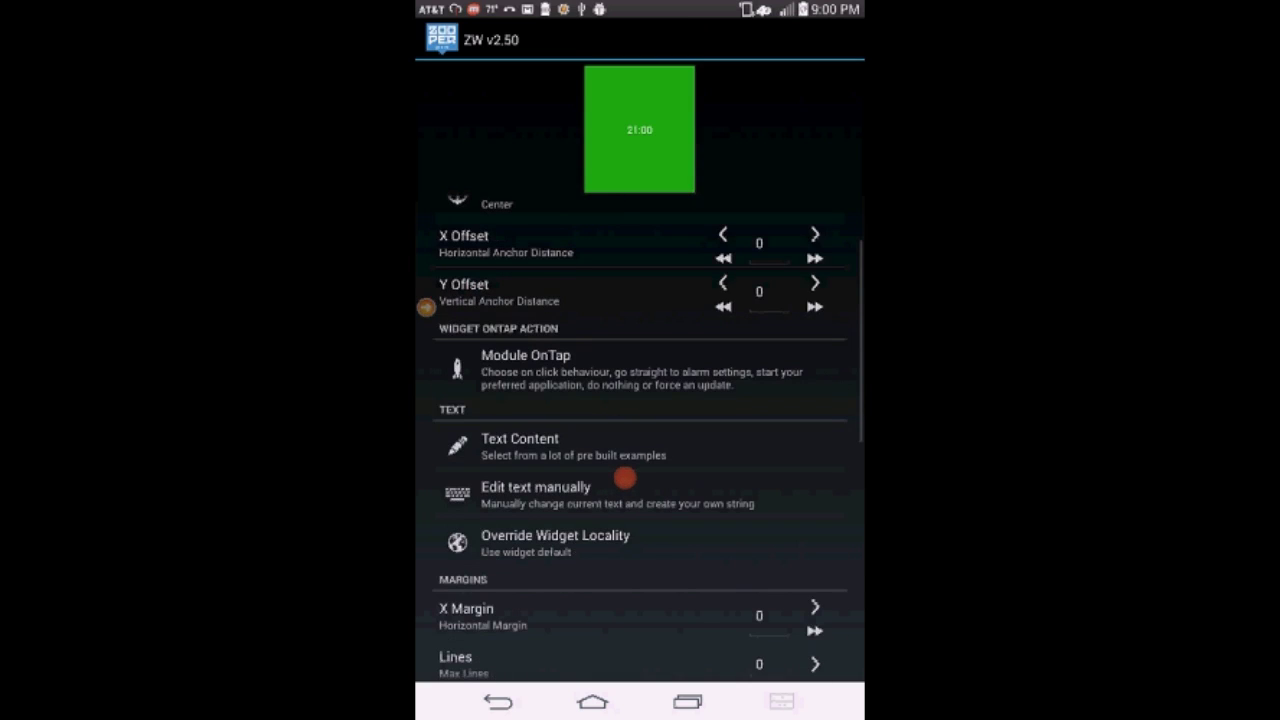
{"action": "scroll", "coordinate": [624, 479], "scroll_direction": "down", "scroll_amount": 1}
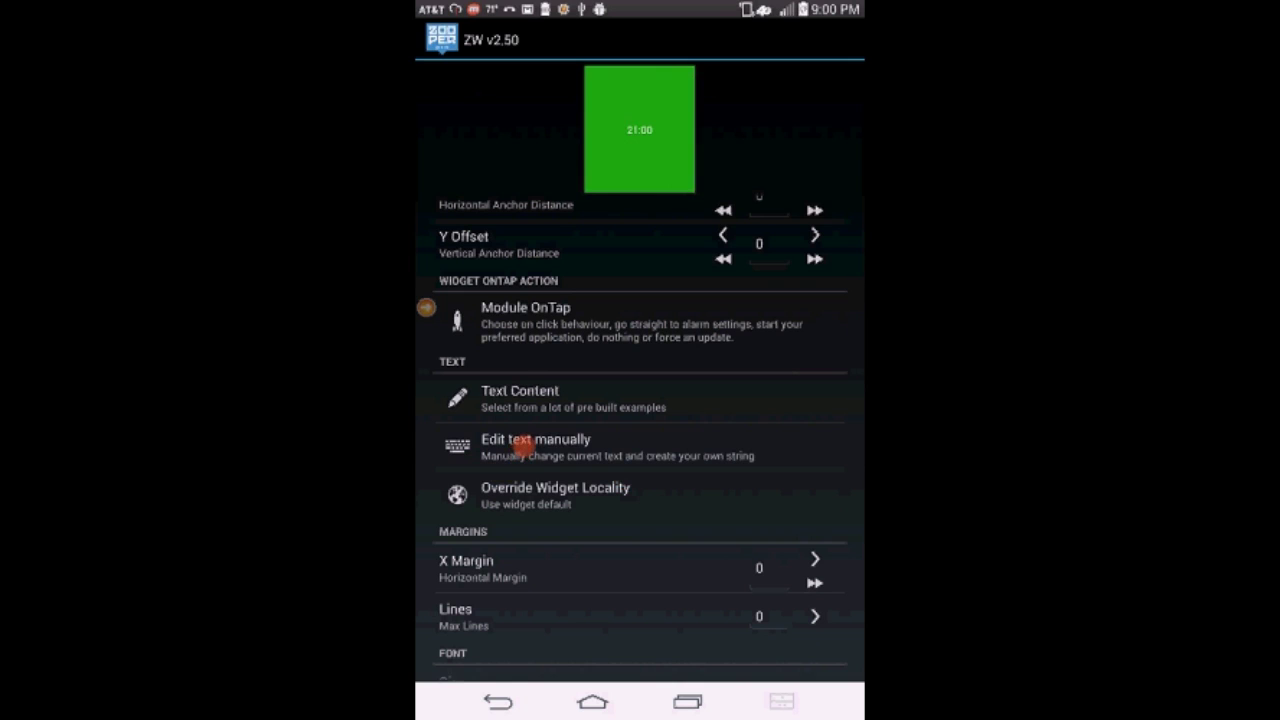
{"action": "left_click", "coordinate": [522, 445]}
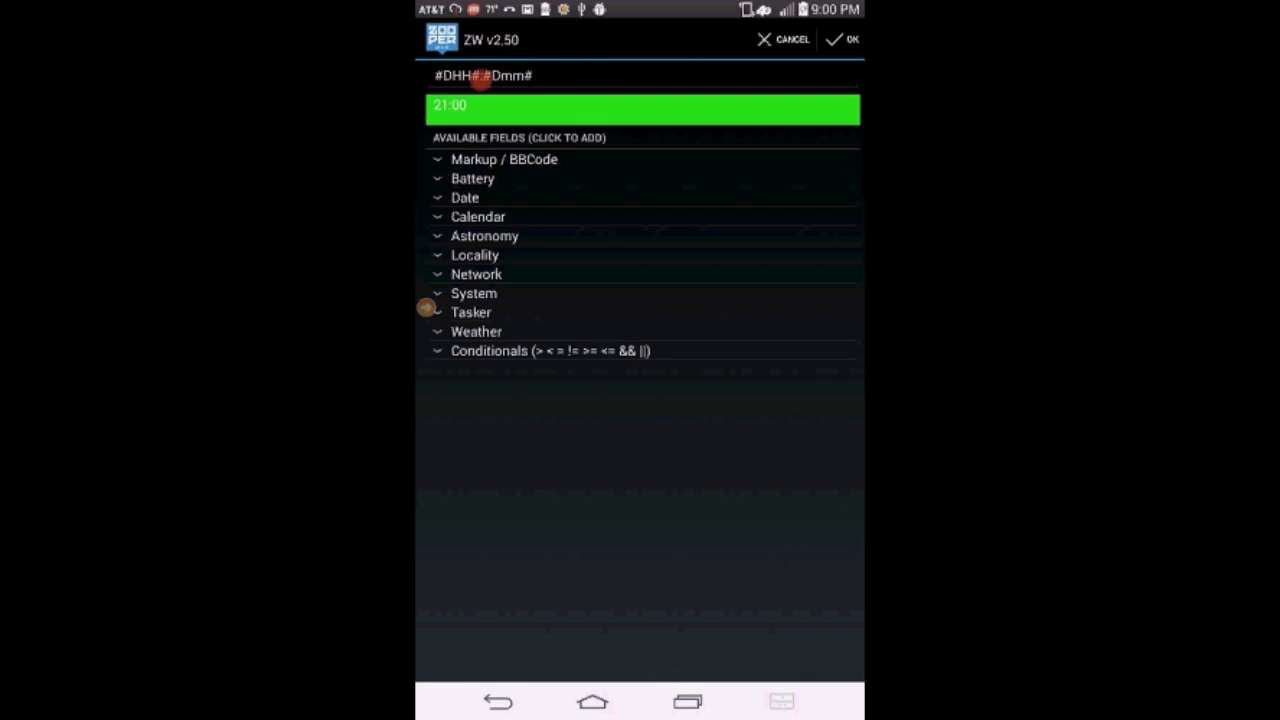
Step: Replace the default time formula with '#Tcount#'
{"action": "left_click", "coordinate": [525, 75]}
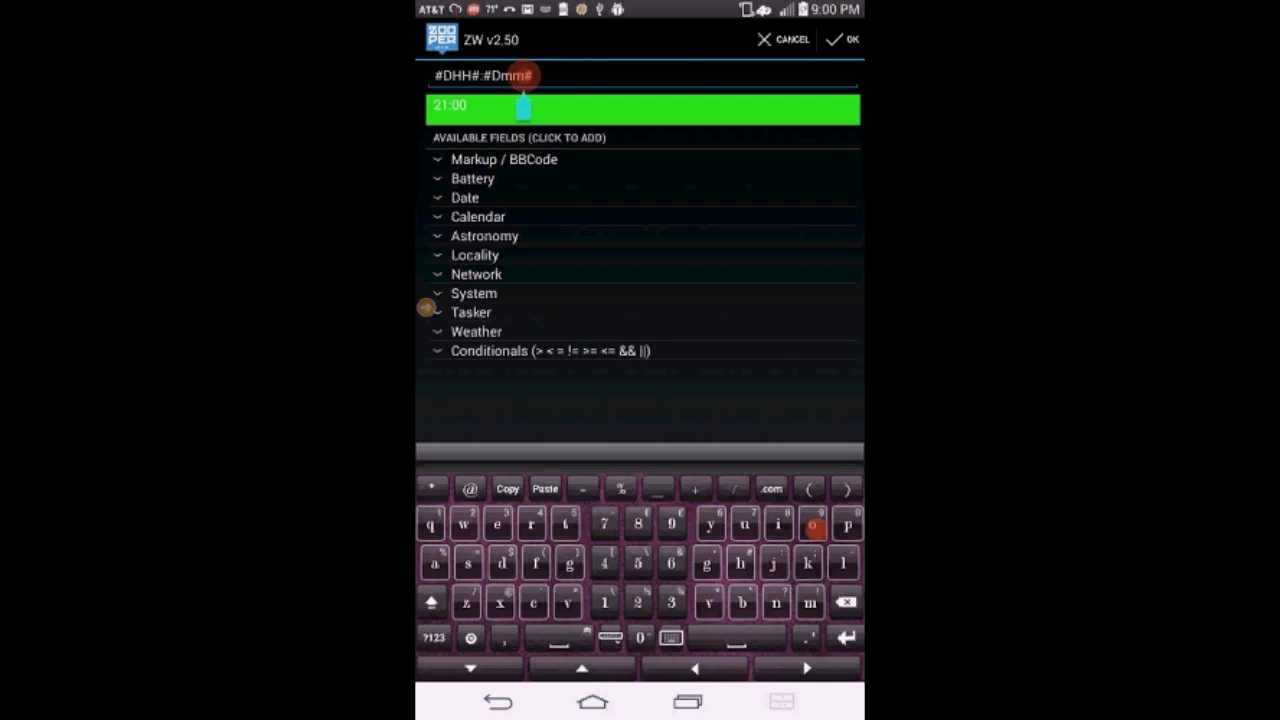
{"action": "type", "text": "lll"}
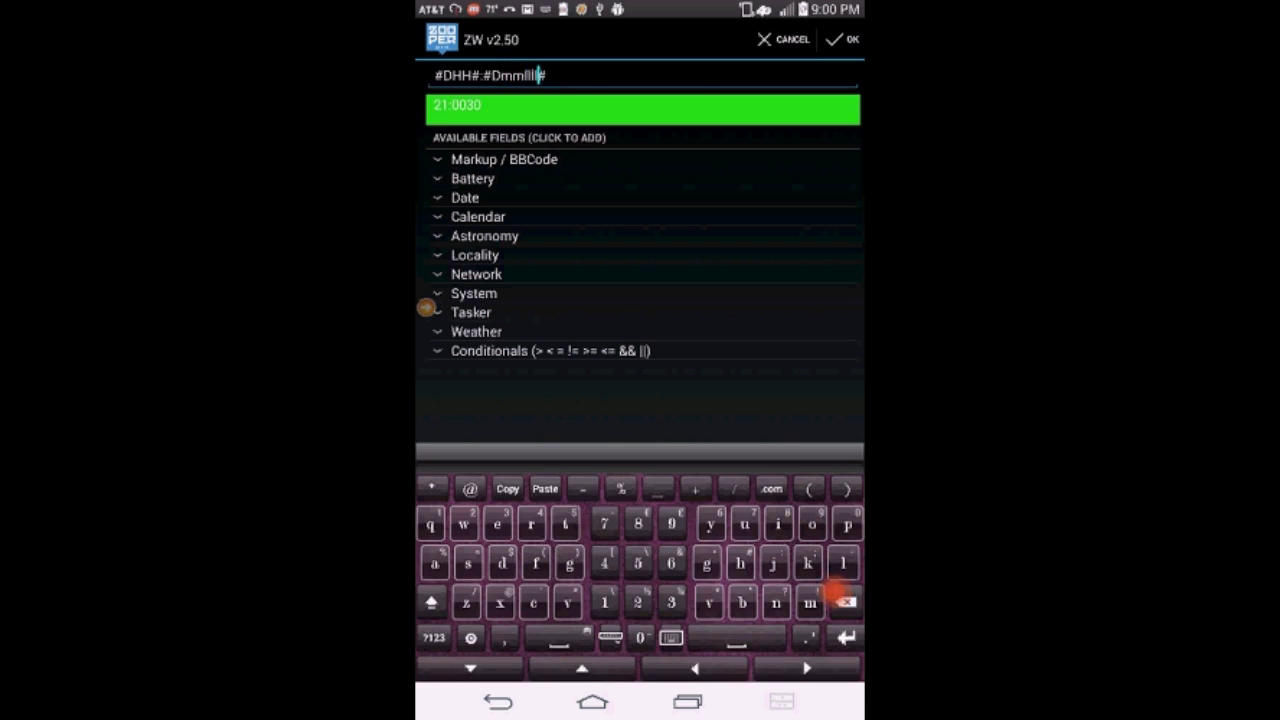
{"action": "key", "text": "BackSpace"}
{"action": "key", "text": "BackSpace"}
{"action": "key", "text": "BackSpace"}
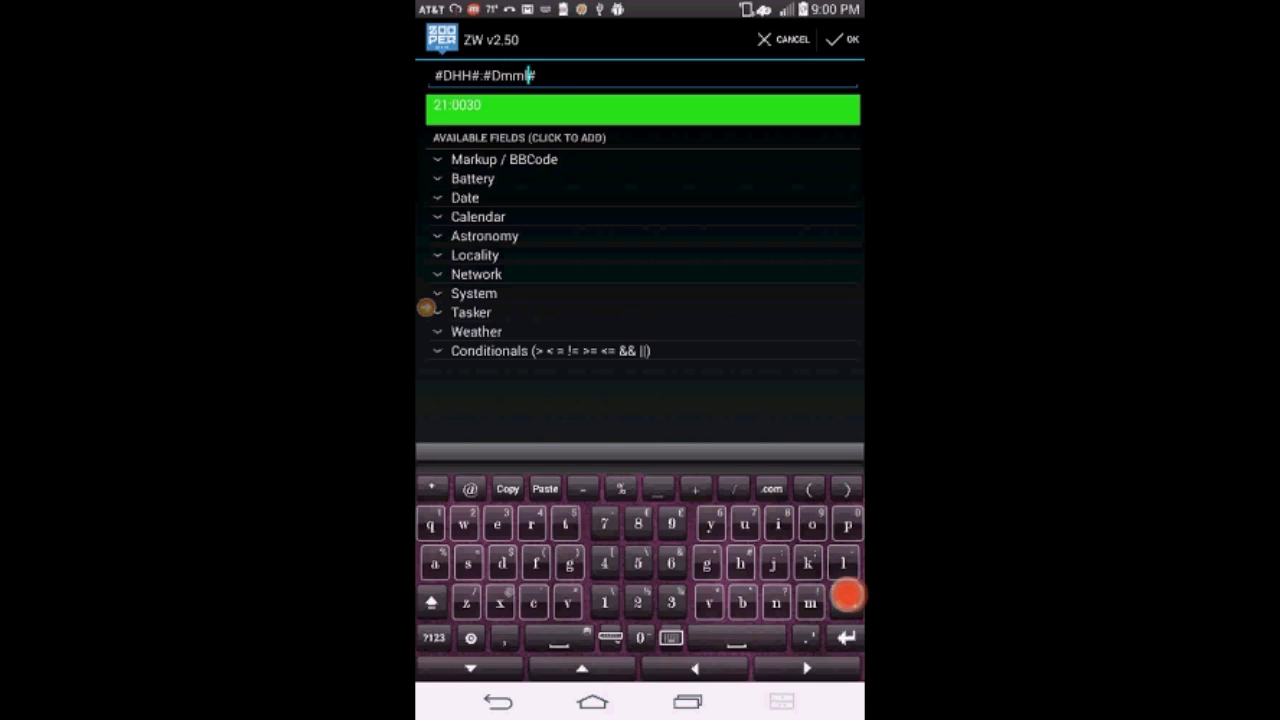
{"action": "key", "text": "BackSpace"}
{"action": "type", "text": "l"}
{"action": "key", "text": "BackSpace"}
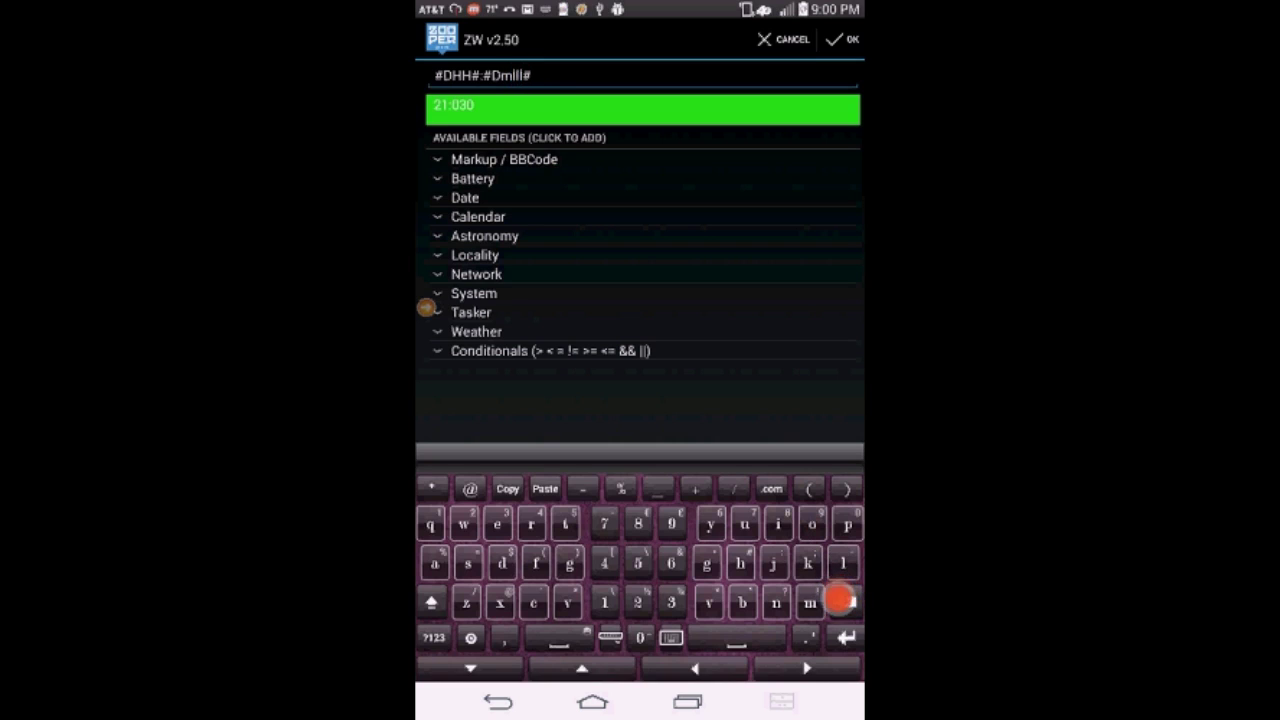
{"action": "key", "text": "BackSpace"}
{"action": "key", "text": "BackSpace"}
{"action": "key", "text": "BackSpace"}
{"action": "key", "text": "BackSpace"}
{"action": "key", "text": "BackSpace"}
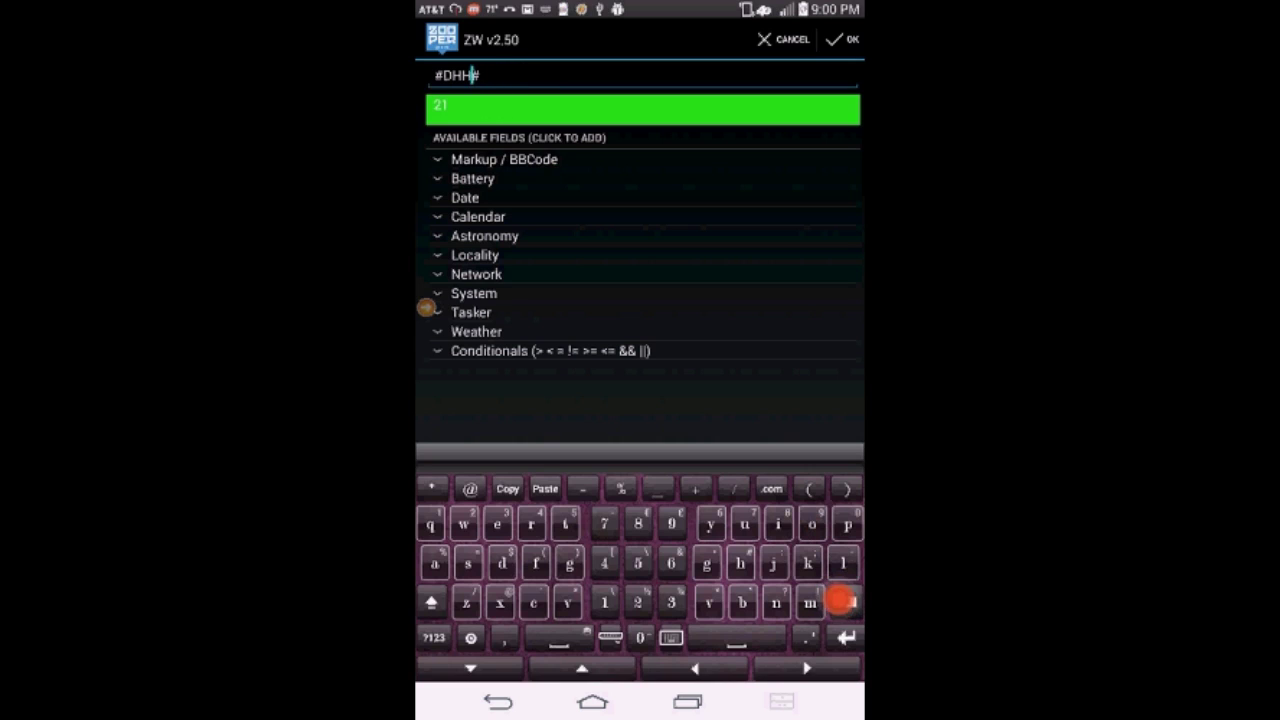
{"action": "key", "text": "BackSpace"}
{"action": "key", "text": "BackSpace"}
{"action": "key", "text": "BackSpace"}
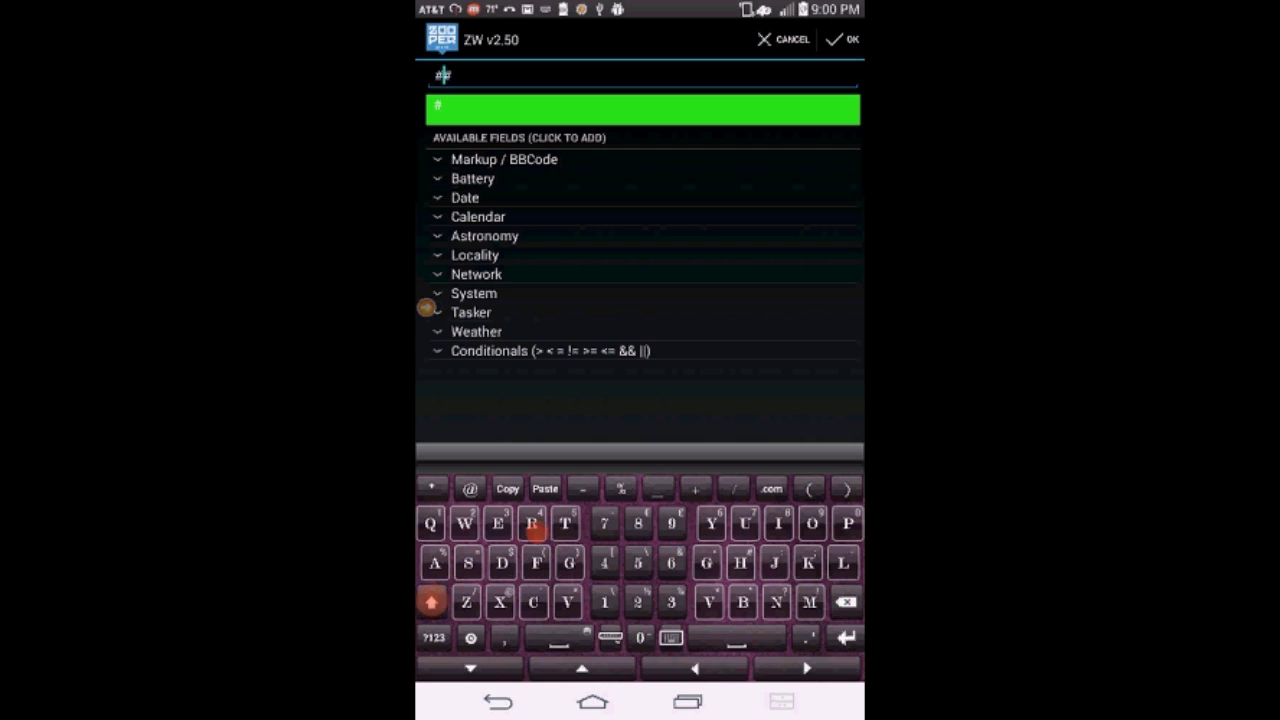
{"action": "type", "text": "T"}
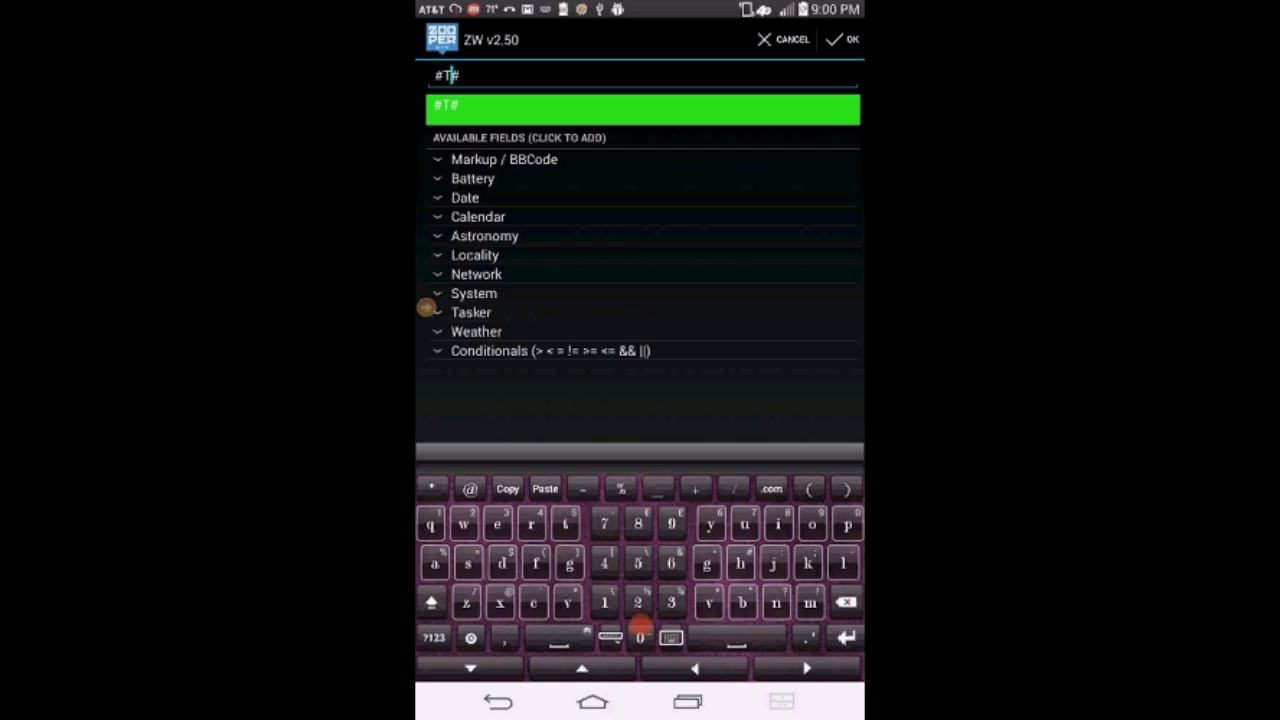
{"action": "type", "text": "c"}
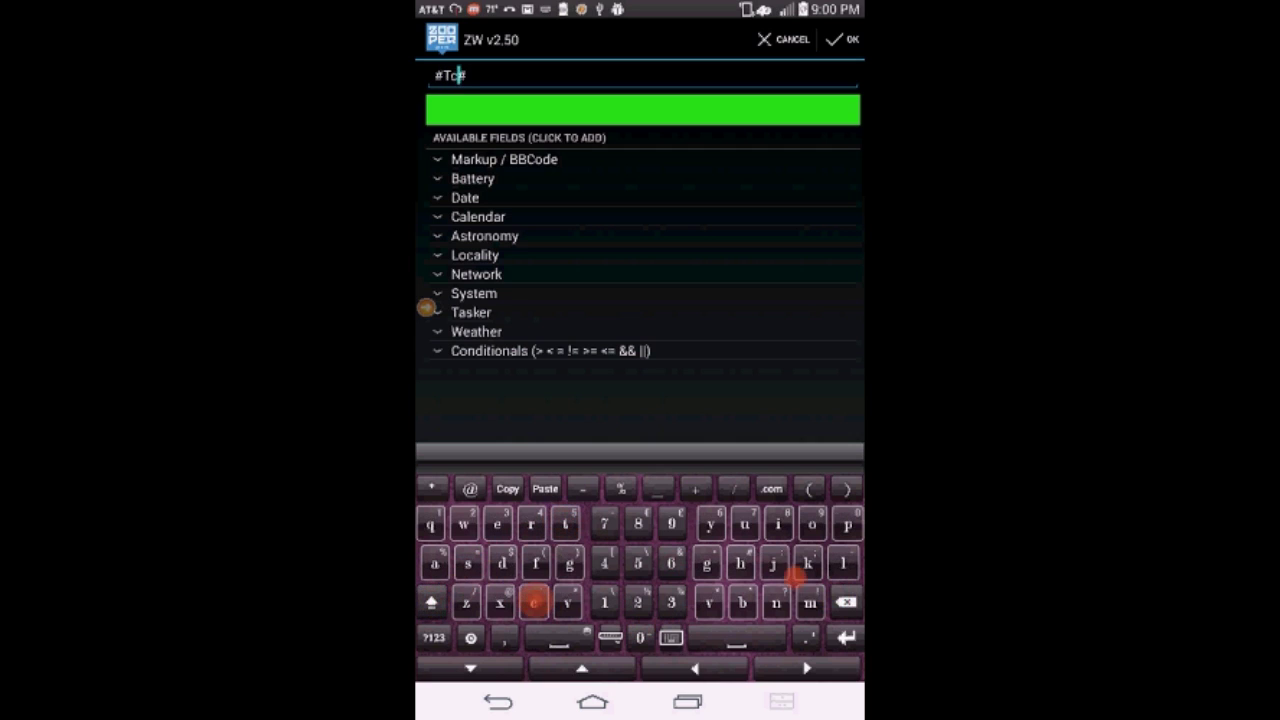
{"action": "type", "text": "ou"}
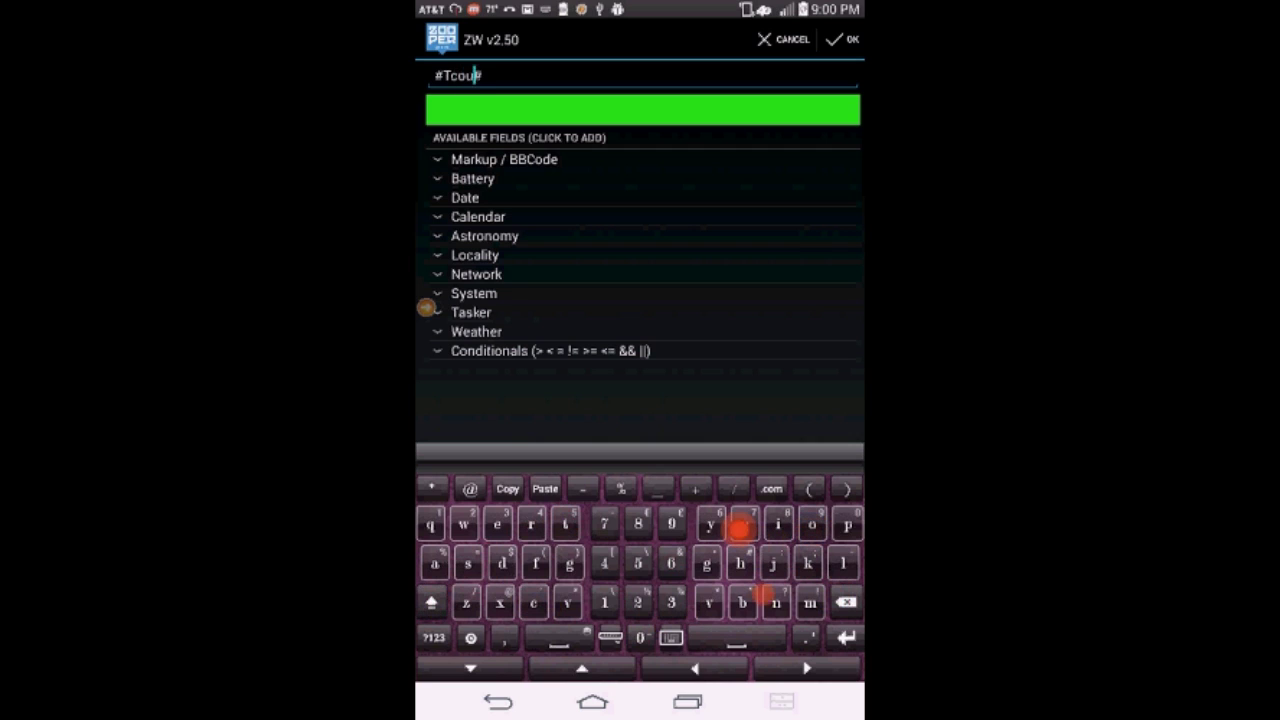
{"action": "type", "text": "nt"}
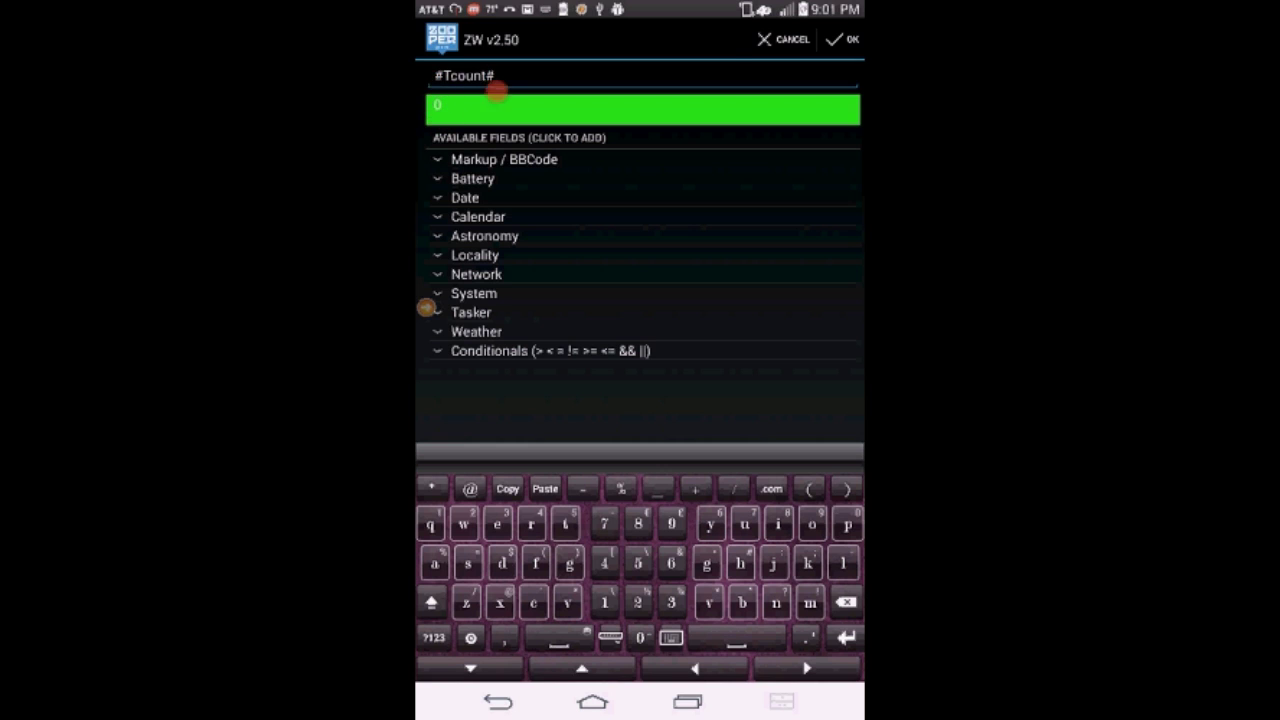
Step: Confirm the count text and make it red at font size 25
{"action": "left_click", "coordinate": [836, 33]}
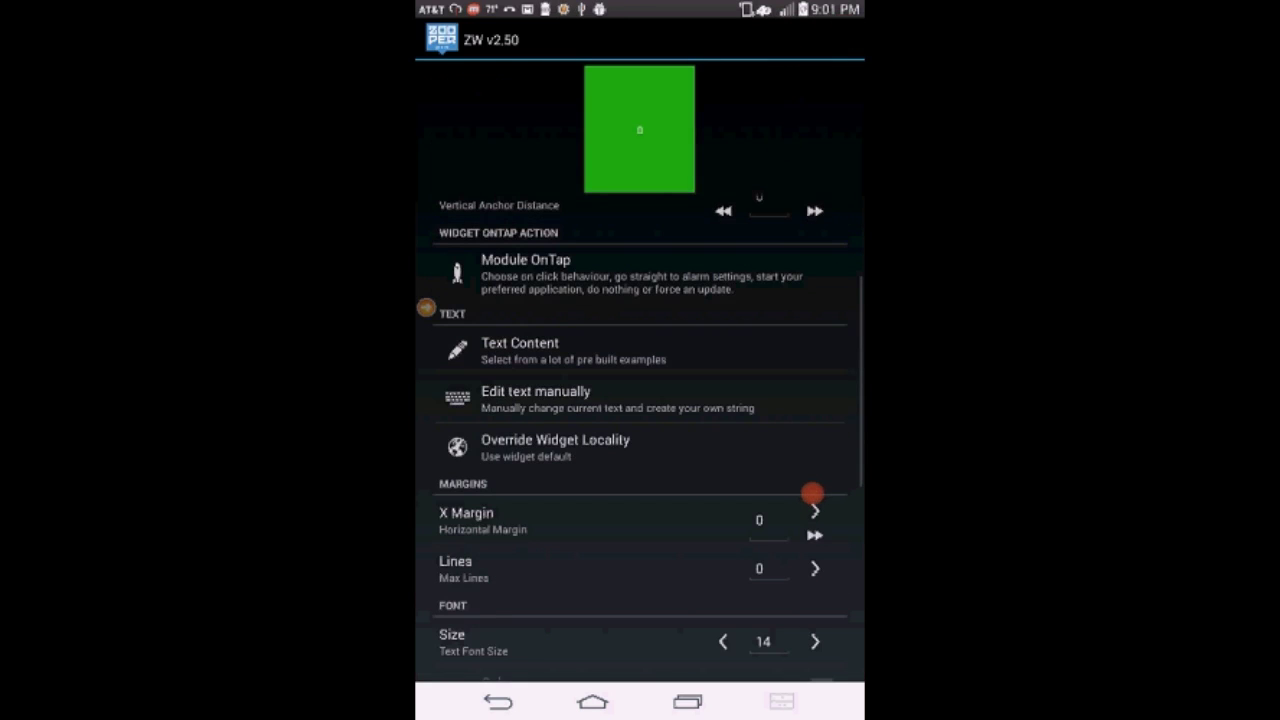
{"action": "left_click", "coordinate": [820, 642]}
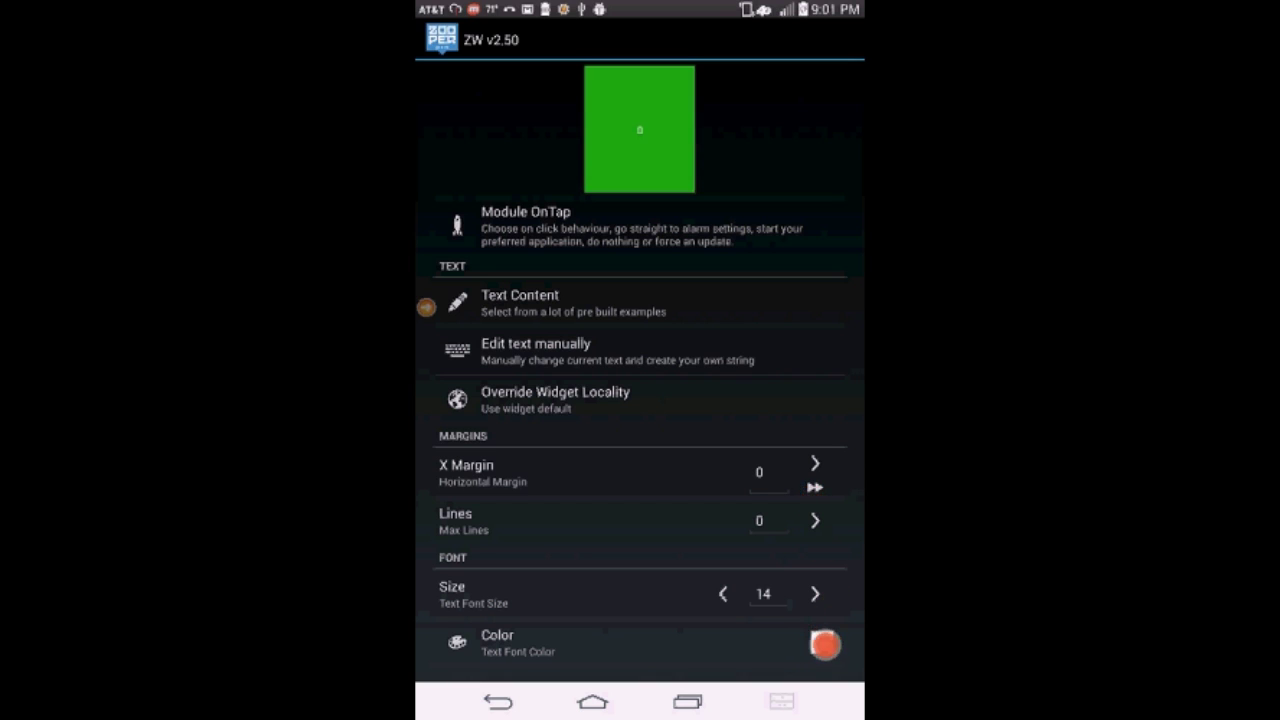
{"action": "left_click", "coordinate": [825, 645]}
{"action": "left_click_drag", "start_coordinate": [823, 645], "coordinate": [802, 608]}
{"action": "left_click", "coordinate": [802, 608]}
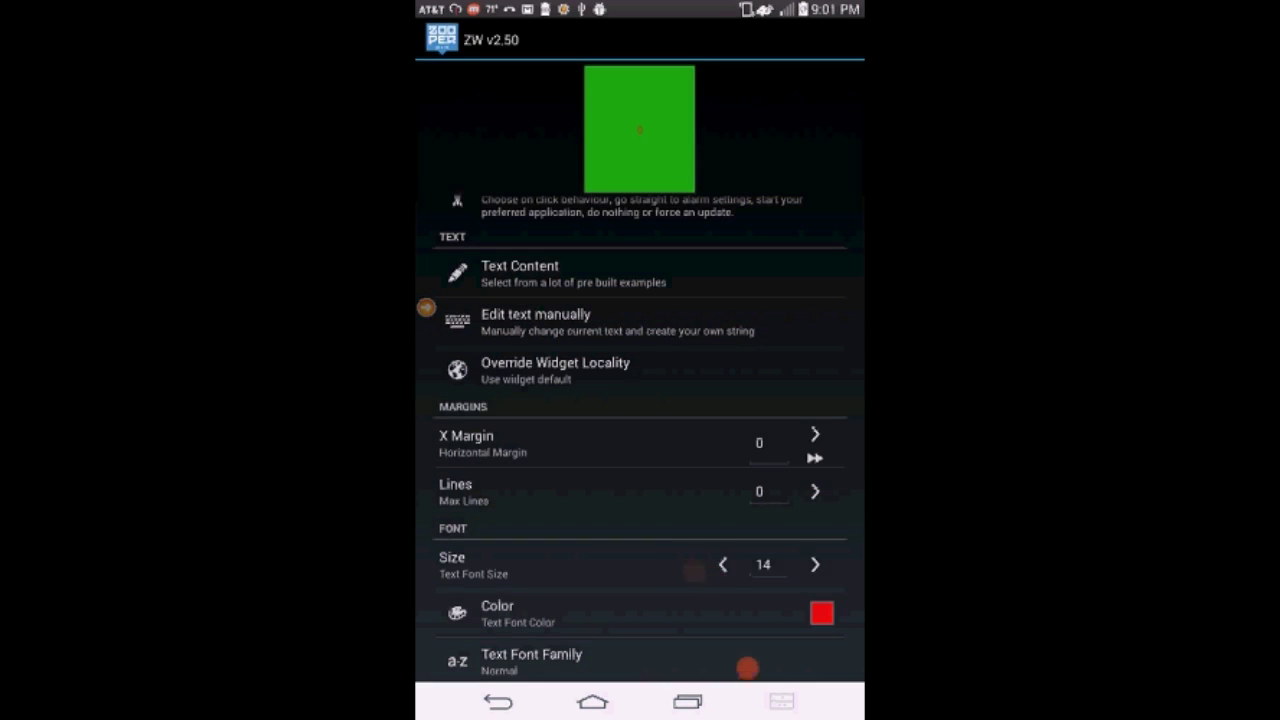
{"action": "left_click", "coordinate": [814, 567]}
{"action": "left_click", "coordinate": [814, 567]}
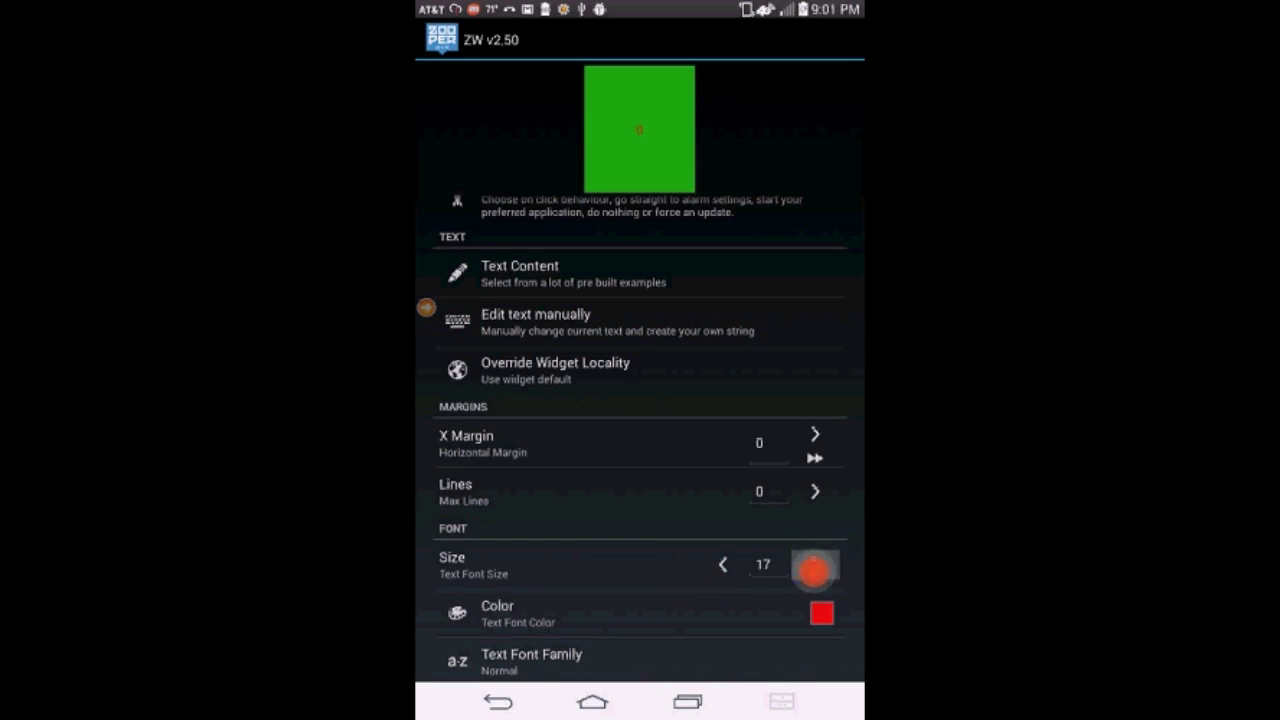
{"action": "left_click", "coordinate": [814, 567]}
{"action": "left_click", "coordinate": [814, 567]}
{"action": "left_click", "coordinate": [814, 567]}
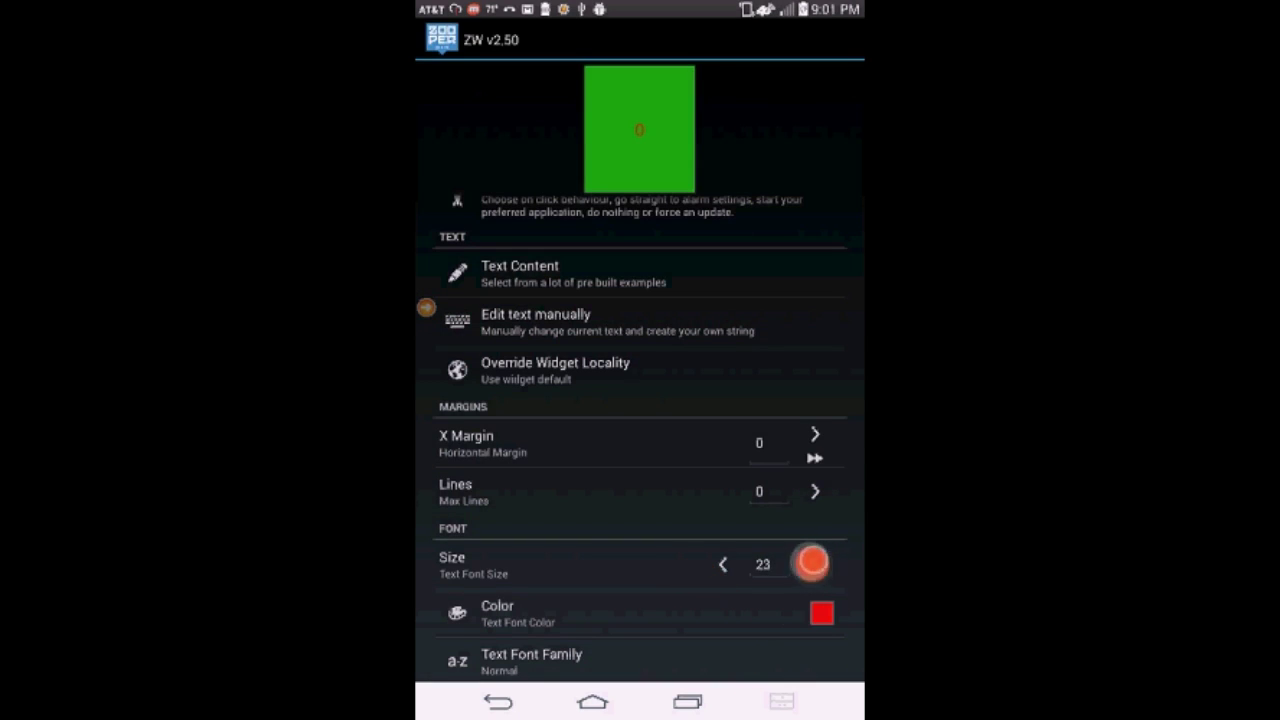
{"action": "left_click", "coordinate": [814, 567]}
{"action": "left_click", "coordinate": [814, 567]}
Step: Offset the count to X 40, Y -60 and exit the module settings
{"action": "scroll", "coordinate": [823, 432], "scroll_direction": "up", "scroll_amount": 2}
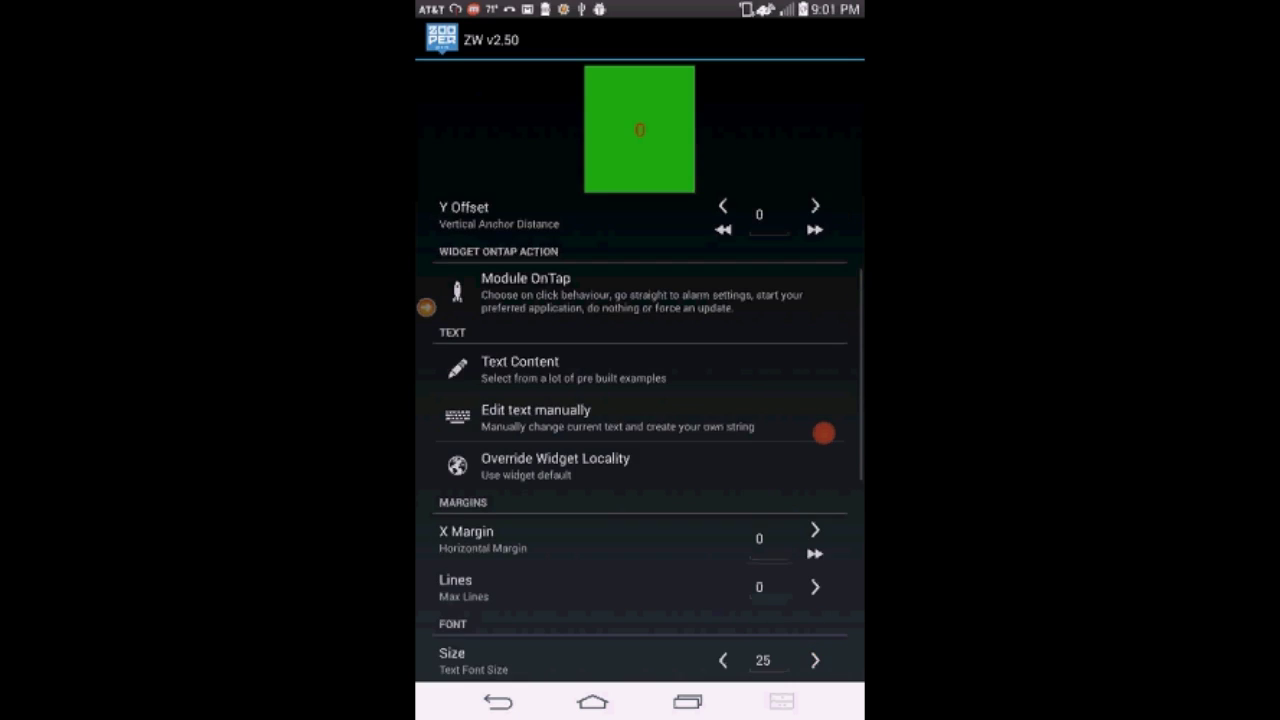
{"action": "scroll", "coordinate": [823, 437], "scroll_direction": "up", "scroll_amount": 2}
{"action": "scroll", "coordinate": [806, 303], "scroll_direction": "up", "scroll_amount": 2}
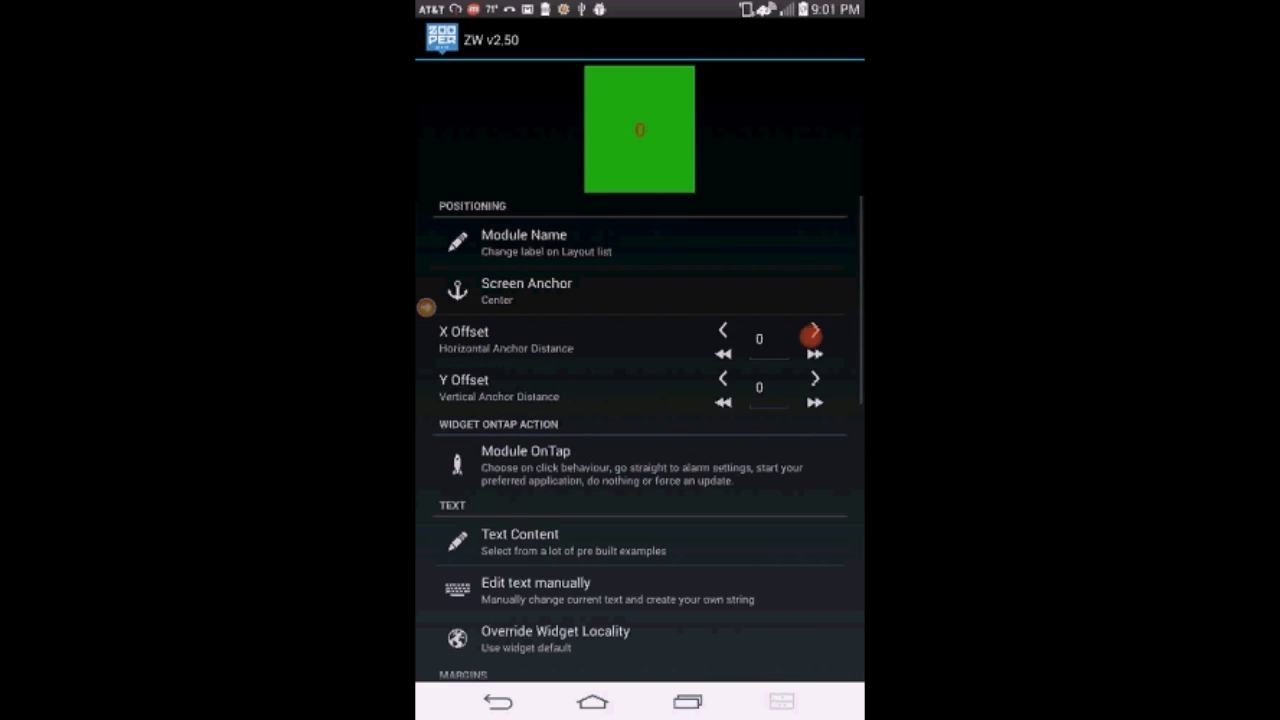
{"action": "left_click", "coordinate": [814, 352]}
{"action": "left_click", "coordinate": [814, 352]}
{"action": "left_click", "coordinate": [814, 352]}
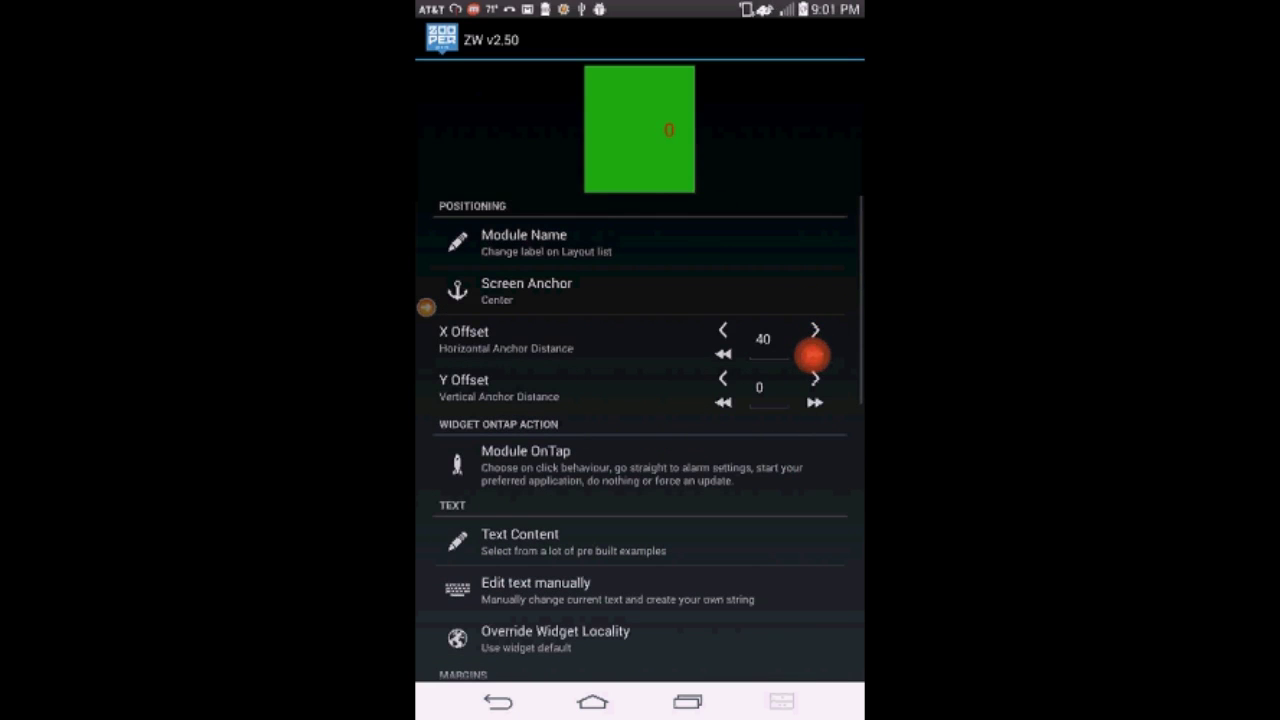
{"action": "left_click", "coordinate": [723, 401]}
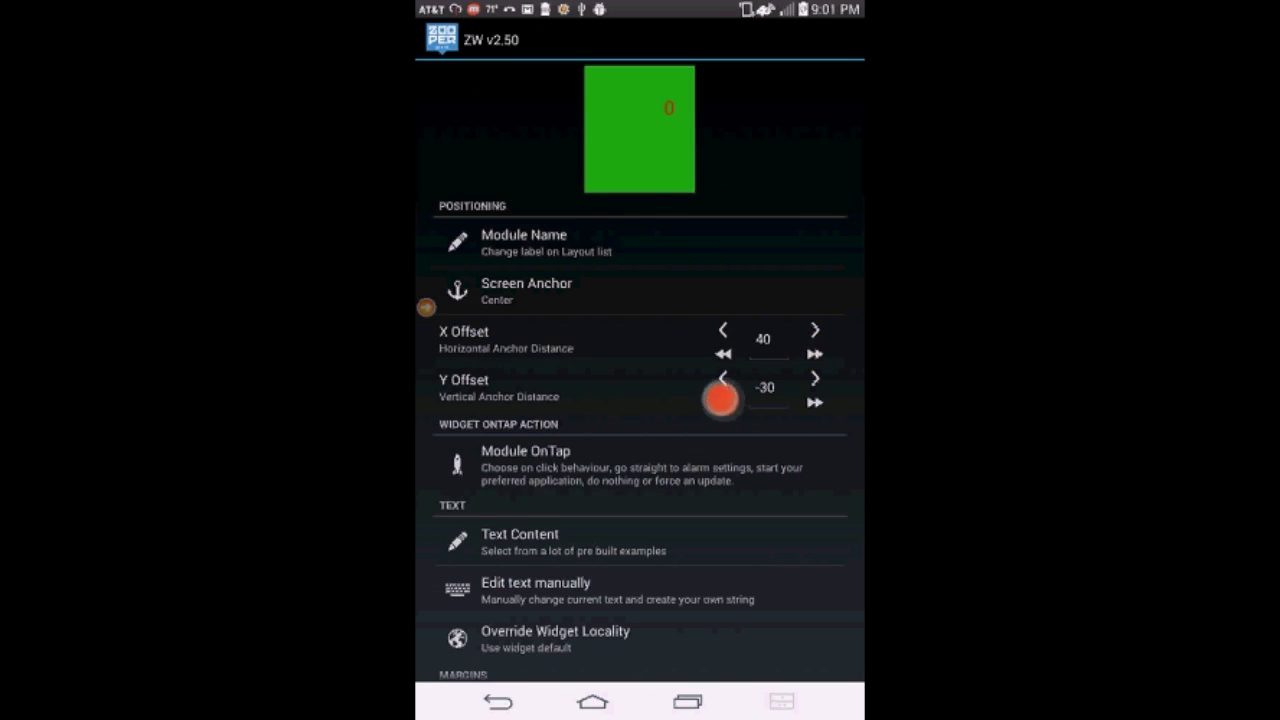
{"action": "left_click", "coordinate": [723, 401]}
{"action": "left_click", "coordinate": [723, 401]}
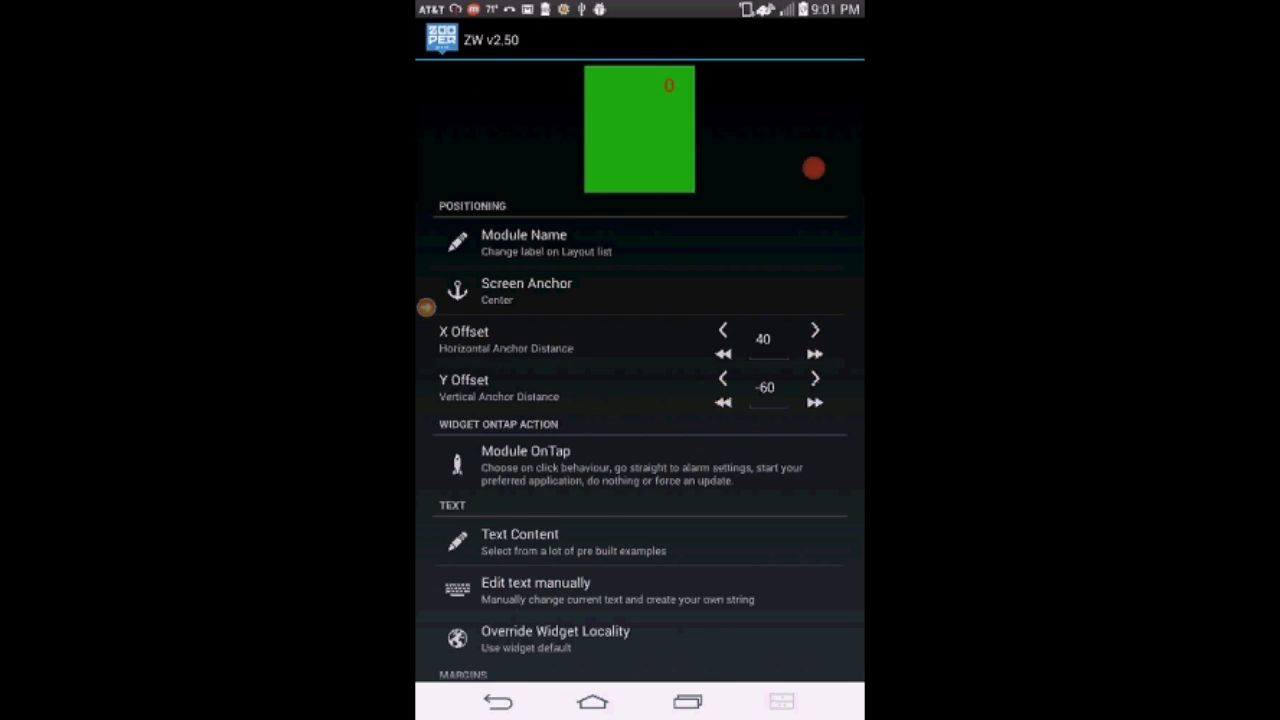
{"action": "left_click", "coordinate": [520, 700]}
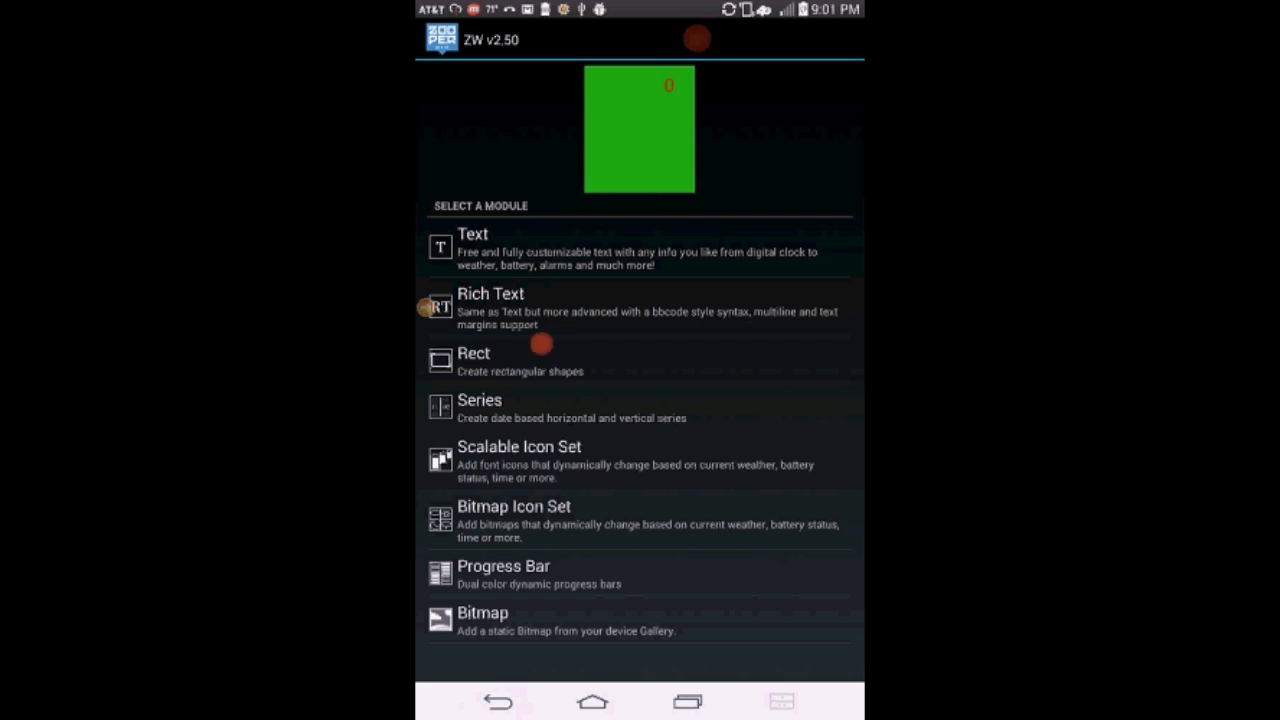
Step: Add a Rich Text module and replace its #DHH#:#Dmm# text with 'Missed Calls'
{"action": "left_click", "coordinate": [490, 297]}
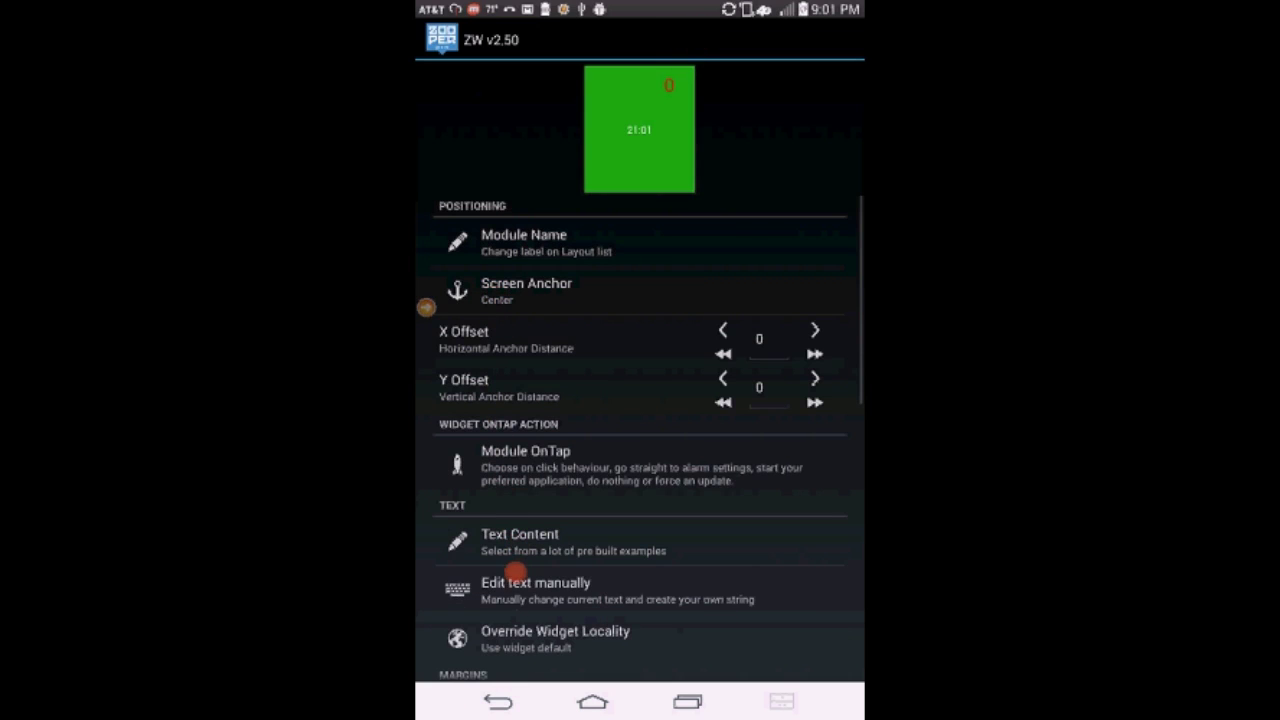
{"action": "left_click", "coordinate": [515, 573]}
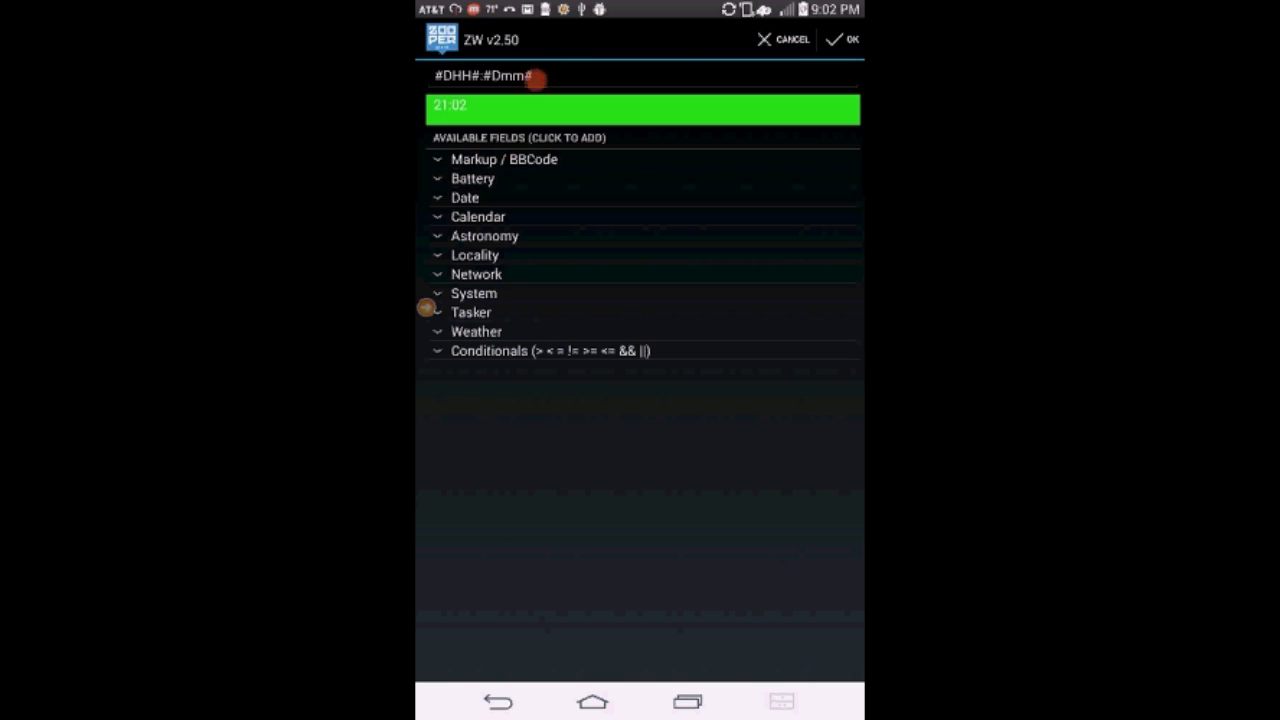
{"action": "left_click", "coordinate": [547, 65]}
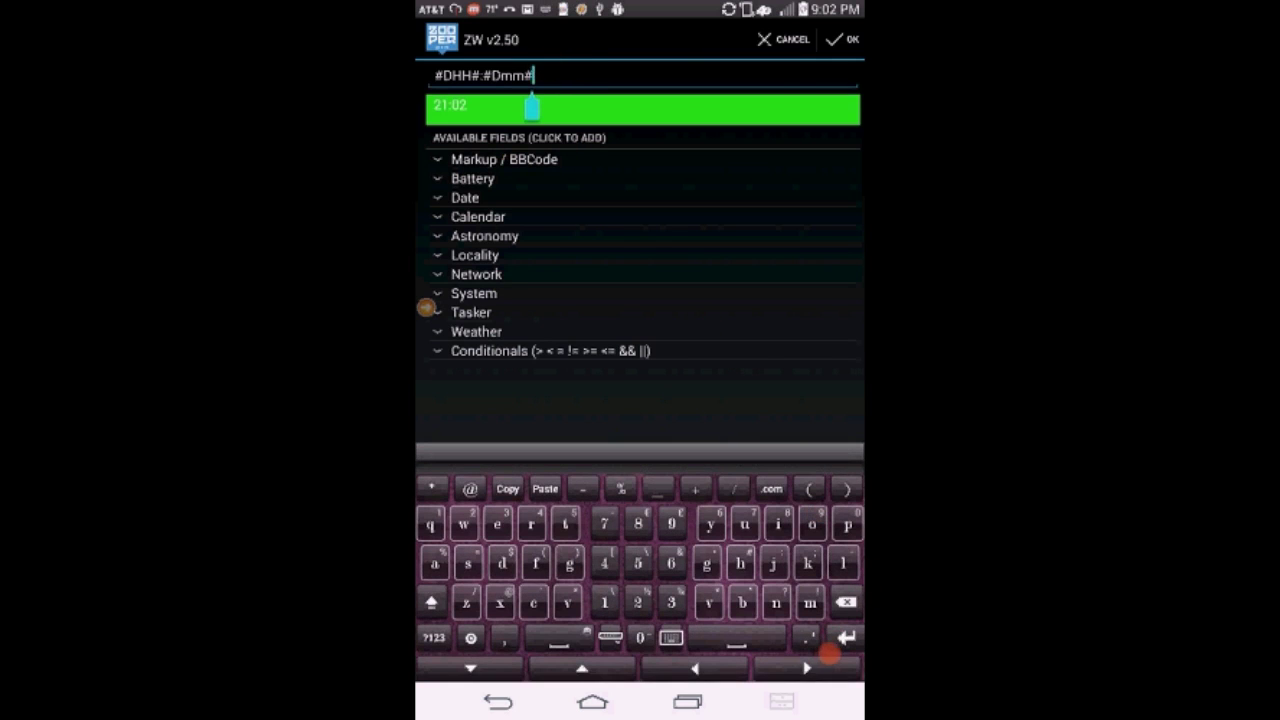
{"action": "key", "text": "BackSpace"}
{"action": "key", "text": "BackSpace"}
{"action": "key", "text": "BackSpace"}
{"action": "key", "text": "BackSpace"}
{"action": "key", "text": "BackSpace"}
{"action": "key", "text": "BackSpace"}
{"action": "key", "text": "BackSpace"}
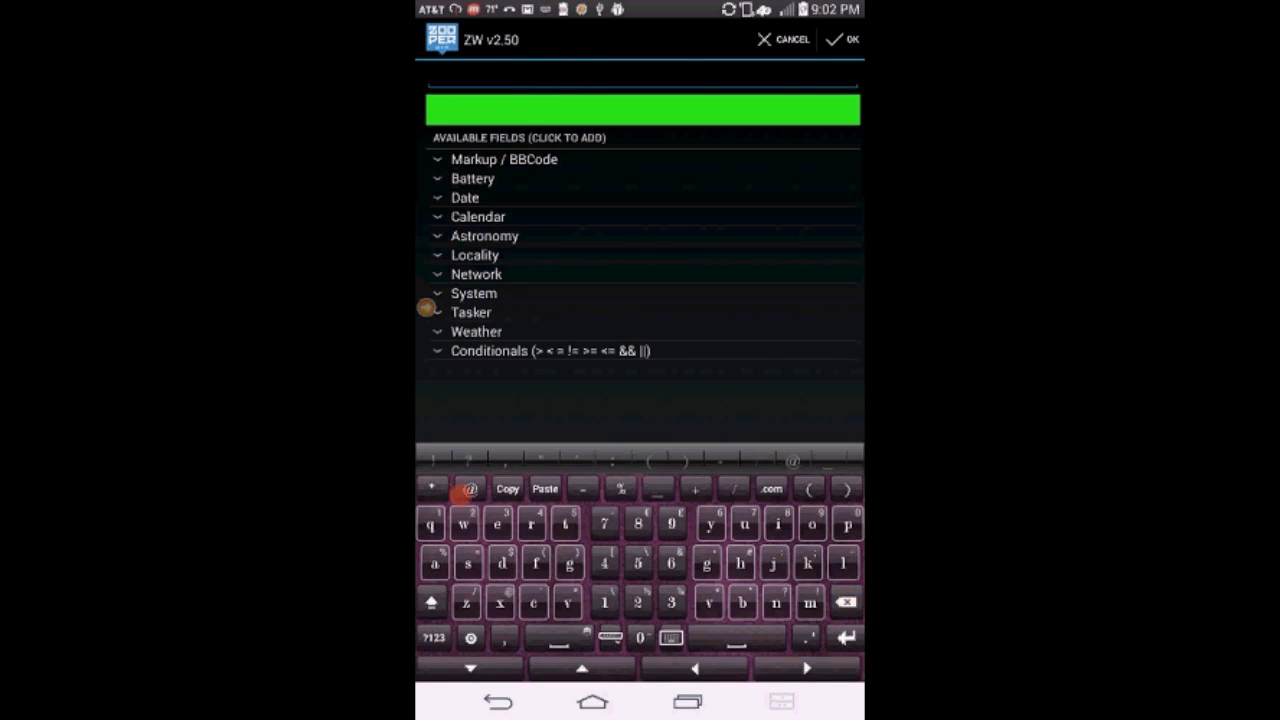
{"action": "left_click", "coordinate": [430, 604]}
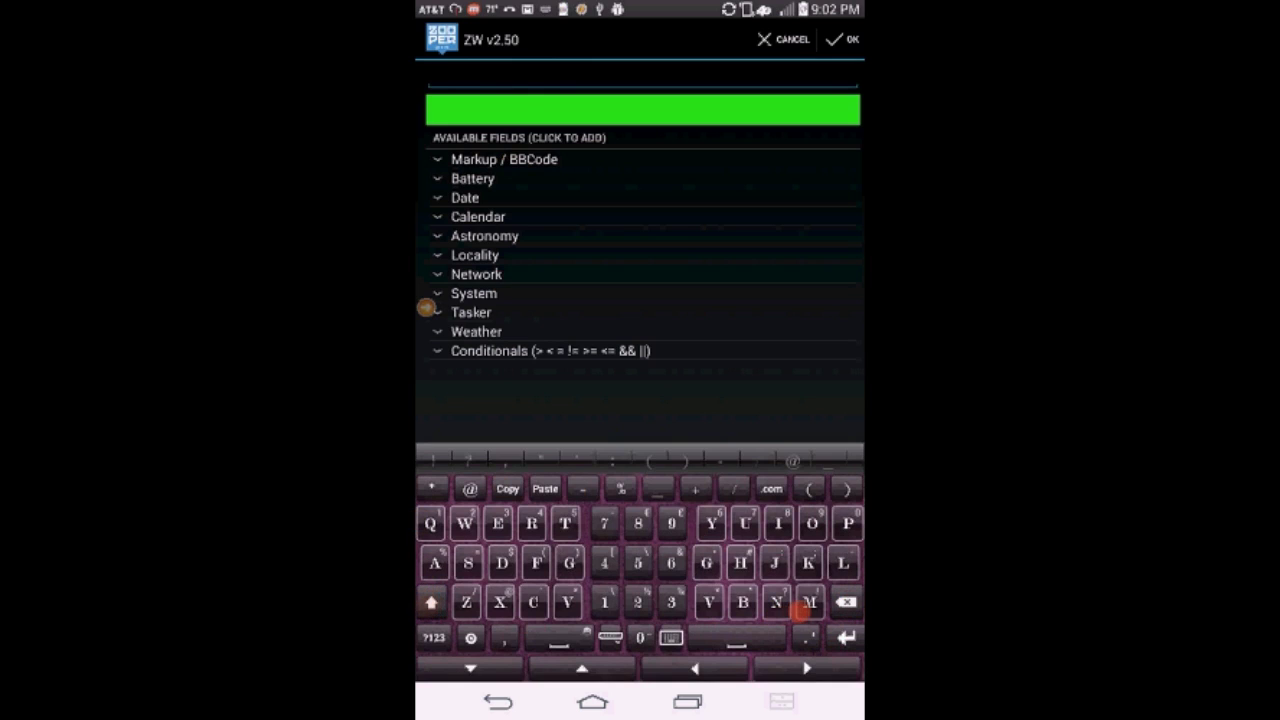
{"action": "type", "text": "Mi"}
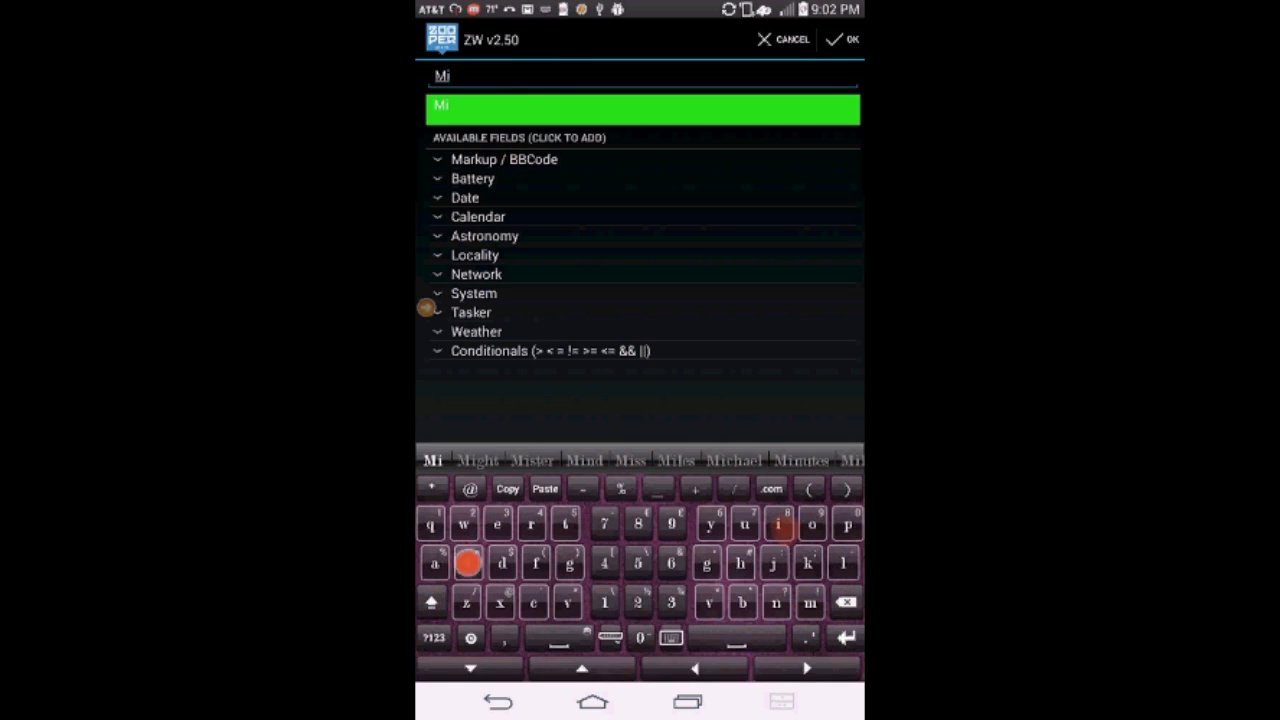
{"action": "type", "text": "ssed"}
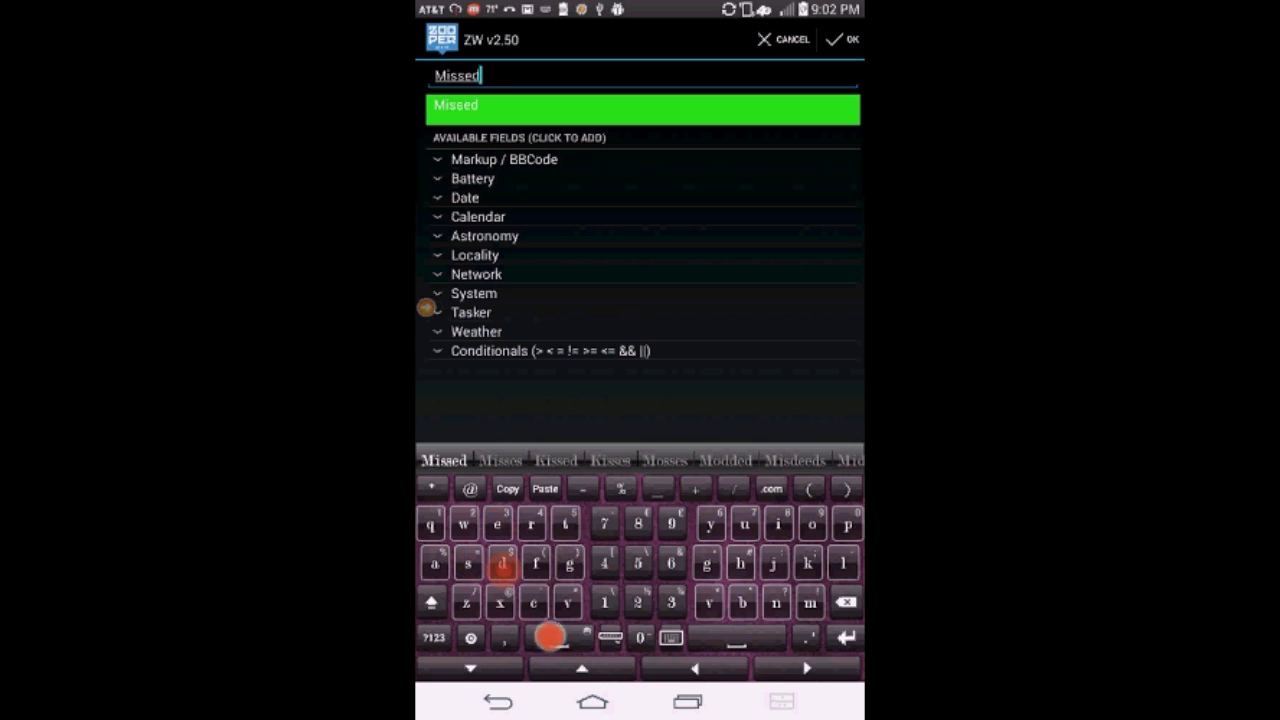
{"action": "left_click", "coordinate": [432, 600]}
{"action": "type", "text": "C"}
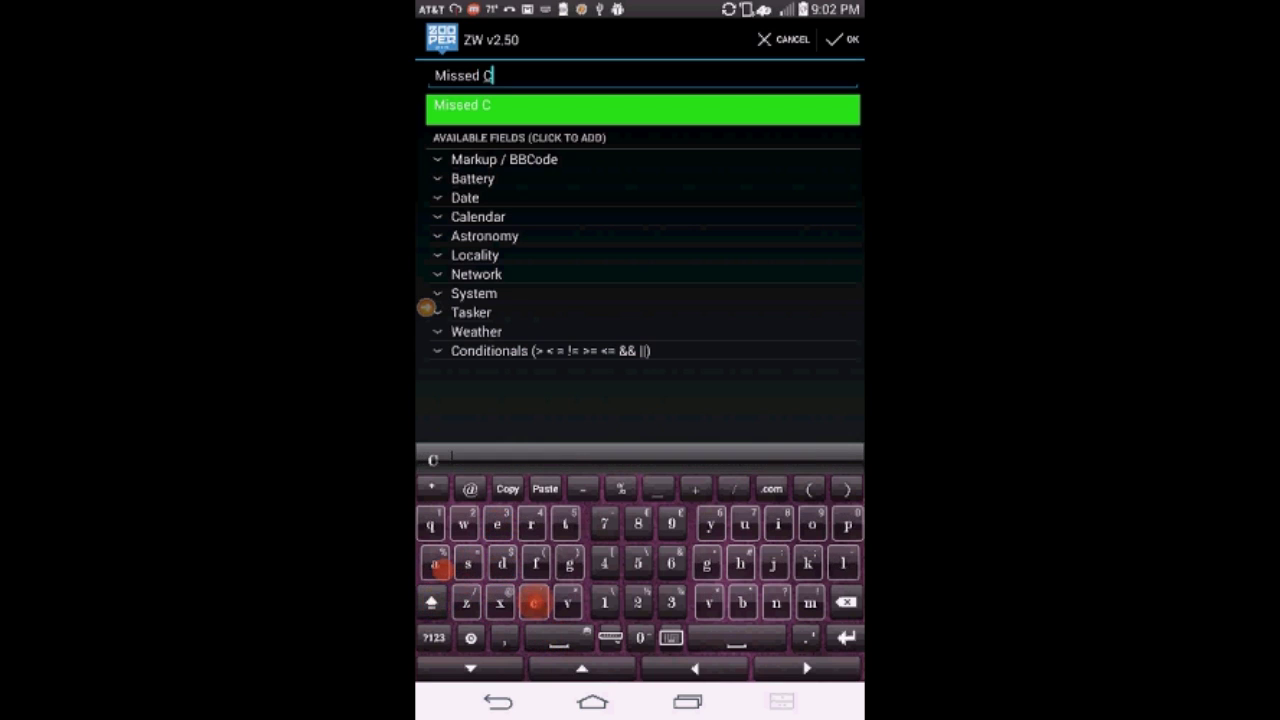
{"action": "type", "text": "all"}
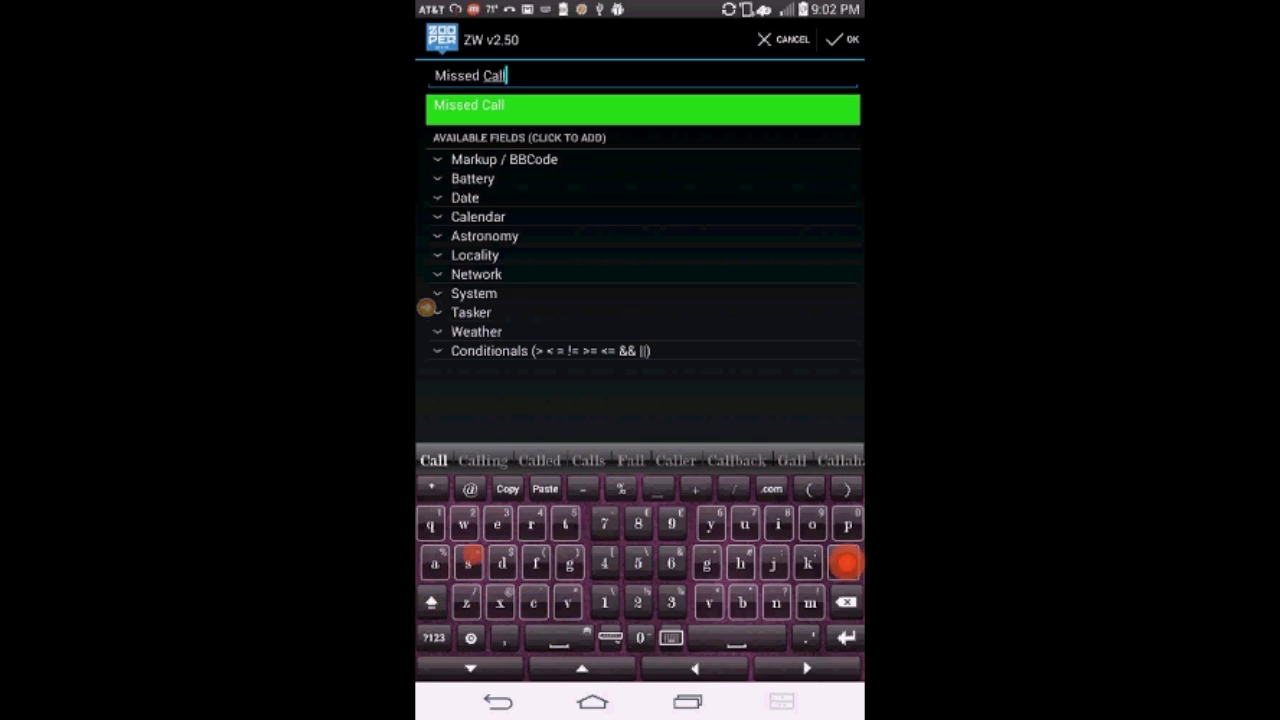
{"action": "type", "text": "s"}
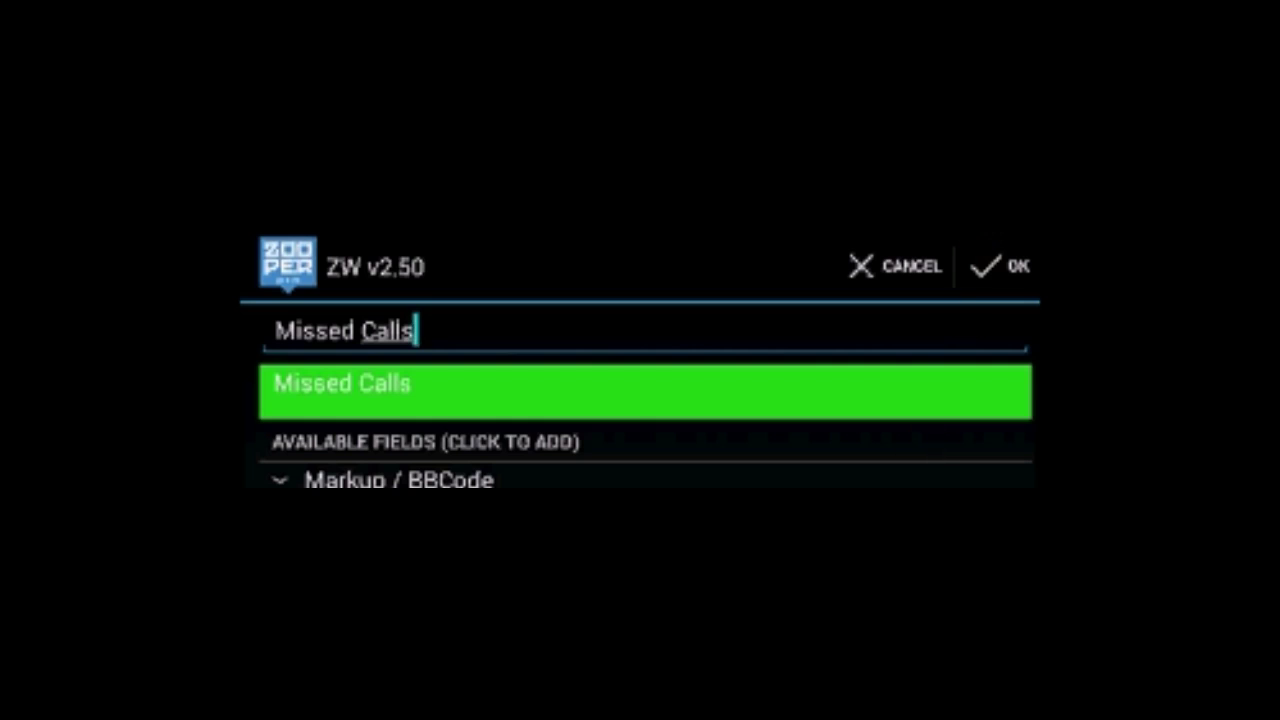
{"action": "left_click", "coordinate": [992, 261]}
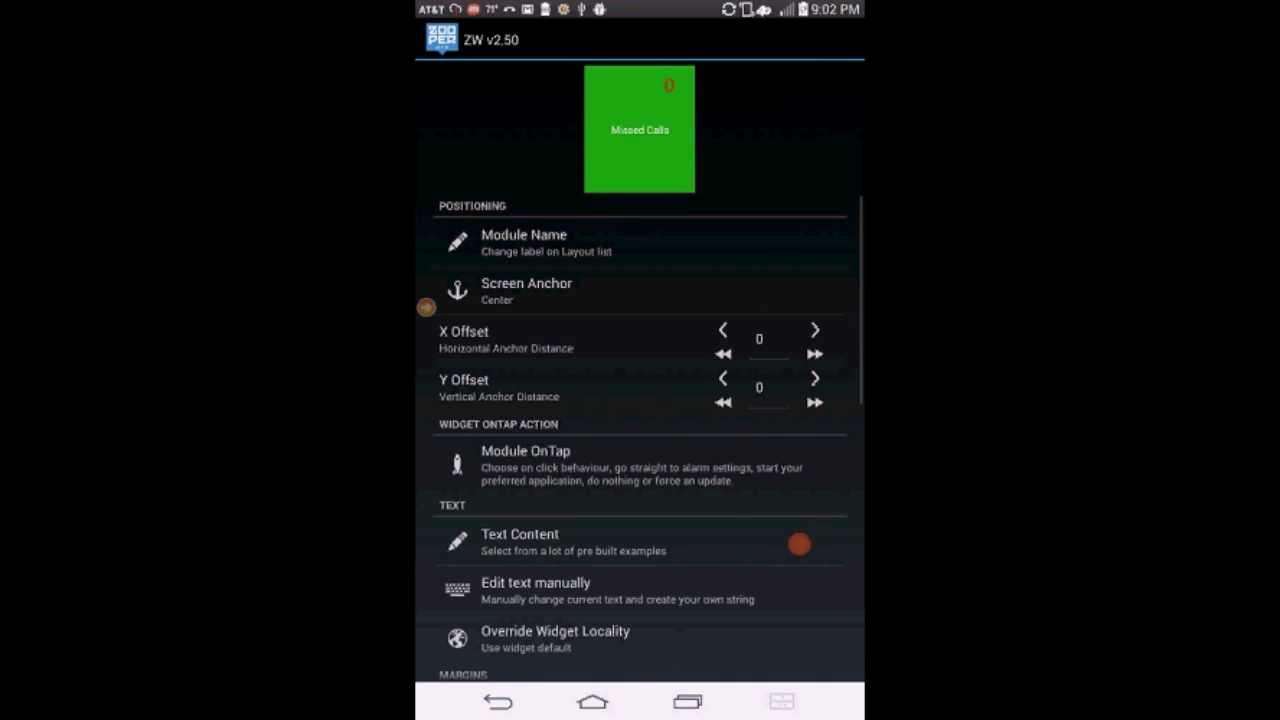
Step: Increase the Missed Calls label's font size
{"action": "scroll", "coordinate": [805, 566], "scroll_direction": "down", "scroll_amount": 1}
{"action": "scroll", "coordinate": [809, 586], "scroll_direction": "down", "scroll_amount": 1}
{"action": "scroll", "coordinate": [809, 580], "scroll_direction": "down", "scroll_amount": 1}
{"action": "scroll", "coordinate": [814, 571], "scroll_direction": "down", "scroll_amount": 2}
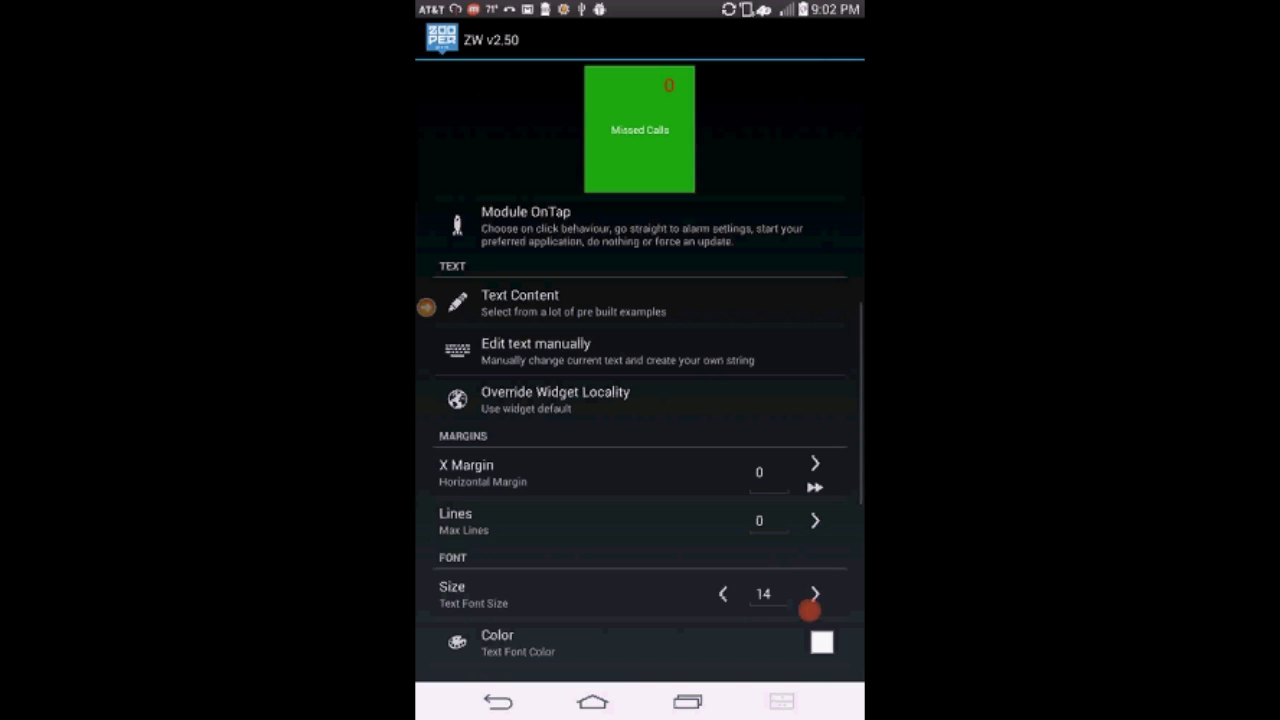
{"action": "left_click", "coordinate": [814, 592]}
{"action": "left_click", "coordinate": [814, 592]}
{"action": "left_click", "coordinate": [814, 592]}
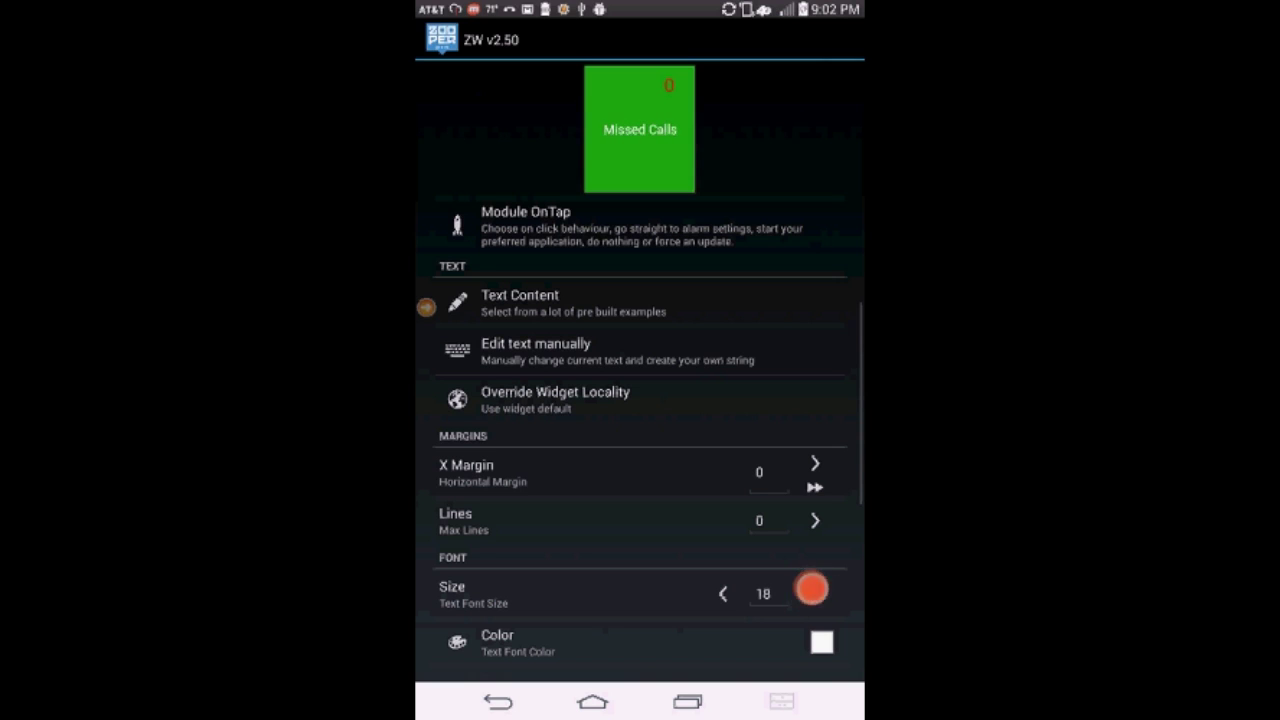
Step: Offset the Missed Calls label to X -20, Y -60
{"action": "scroll", "coordinate": [814, 482], "scroll_direction": "up", "scroll_amount": 3}
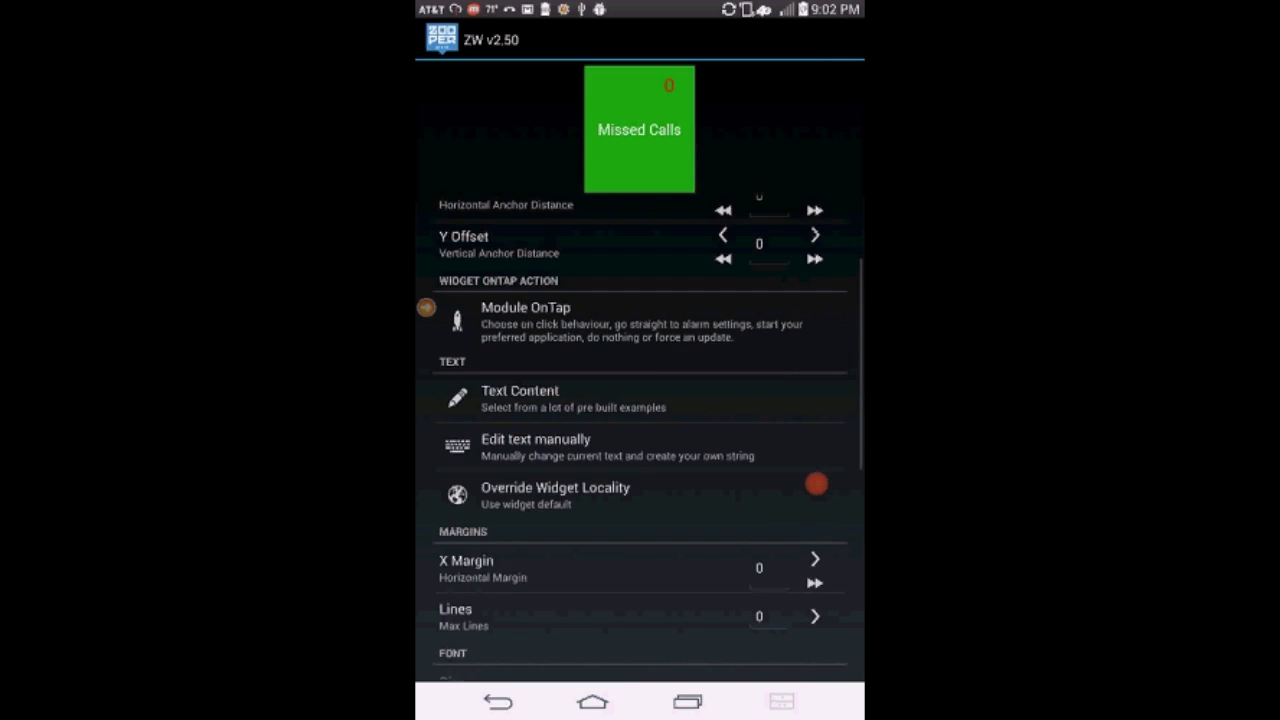
{"action": "scroll", "coordinate": [817, 484], "scroll_direction": "up", "scroll_amount": 2}
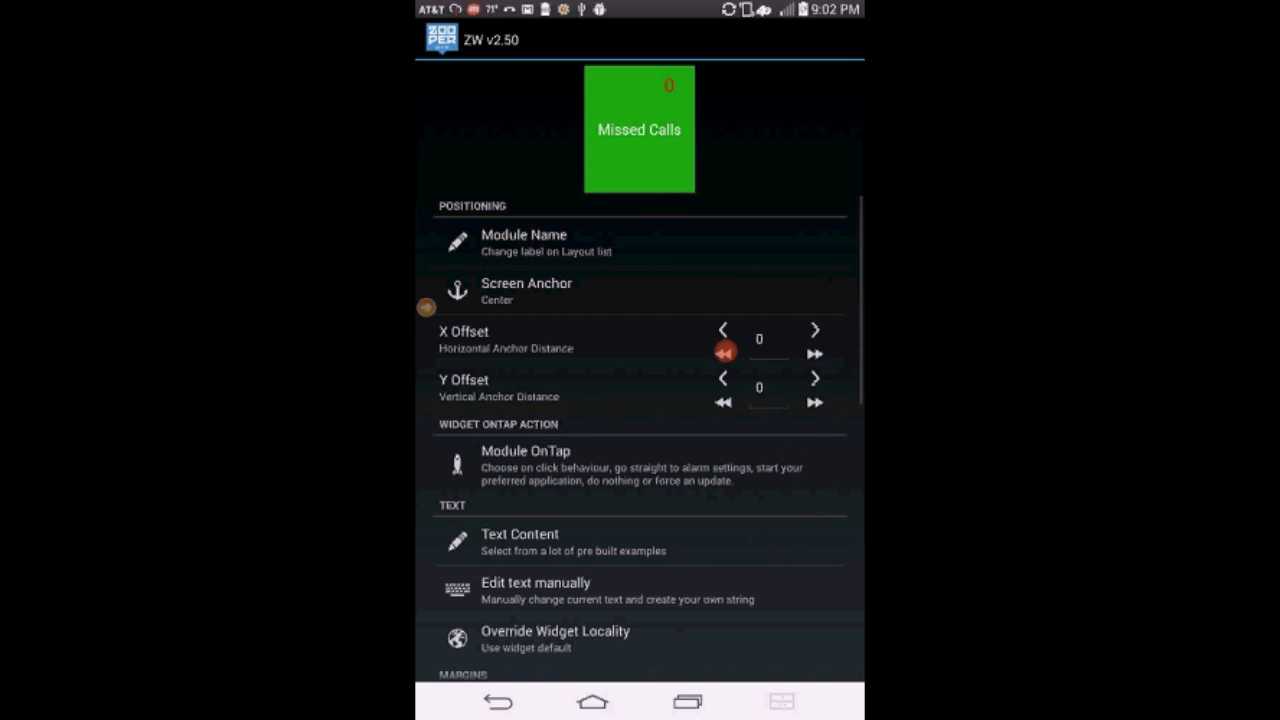
{"action": "left_click", "coordinate": [816, 350]}
{"action": "left_click", "coordinate": [816, 350]}
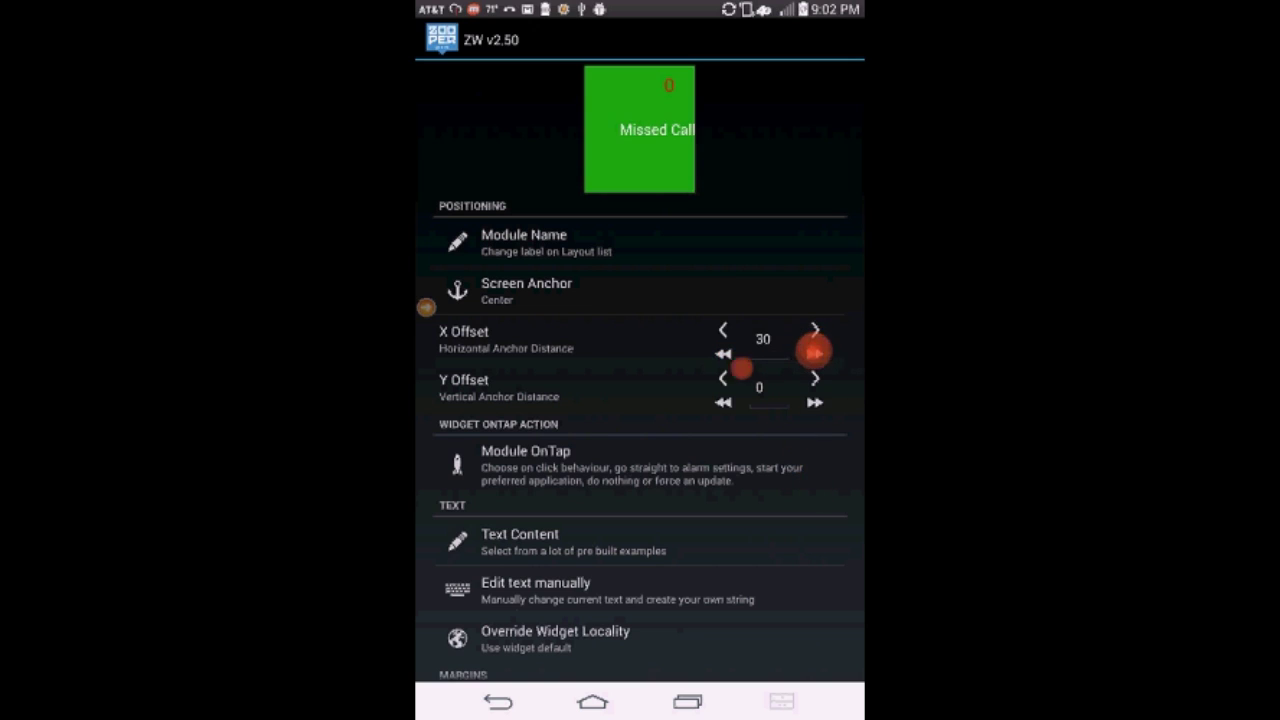
{"action": "left_click", "coordinate": [720, 353]}
{"action": "left_click", "coordinate": [720, 353]}
{"action": "left_click", "coordinate": [720, 353]}
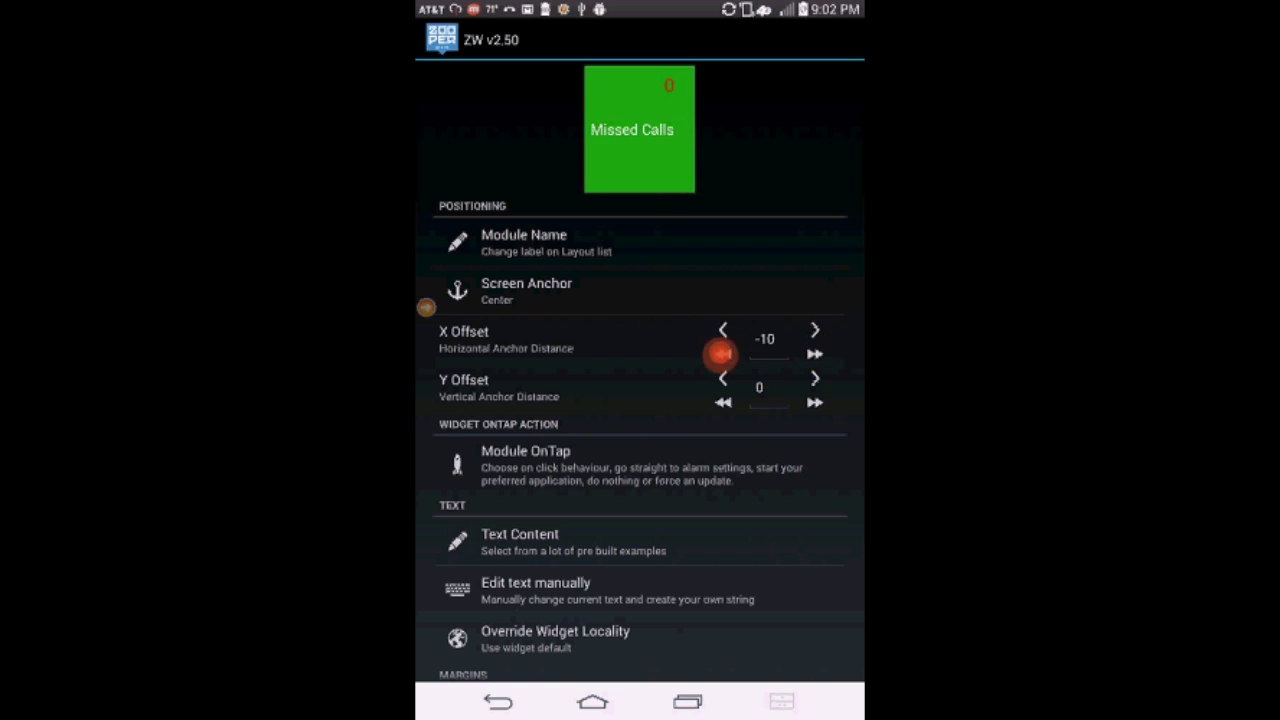
{"action": "left_click", "coordinate": [720, 353]}
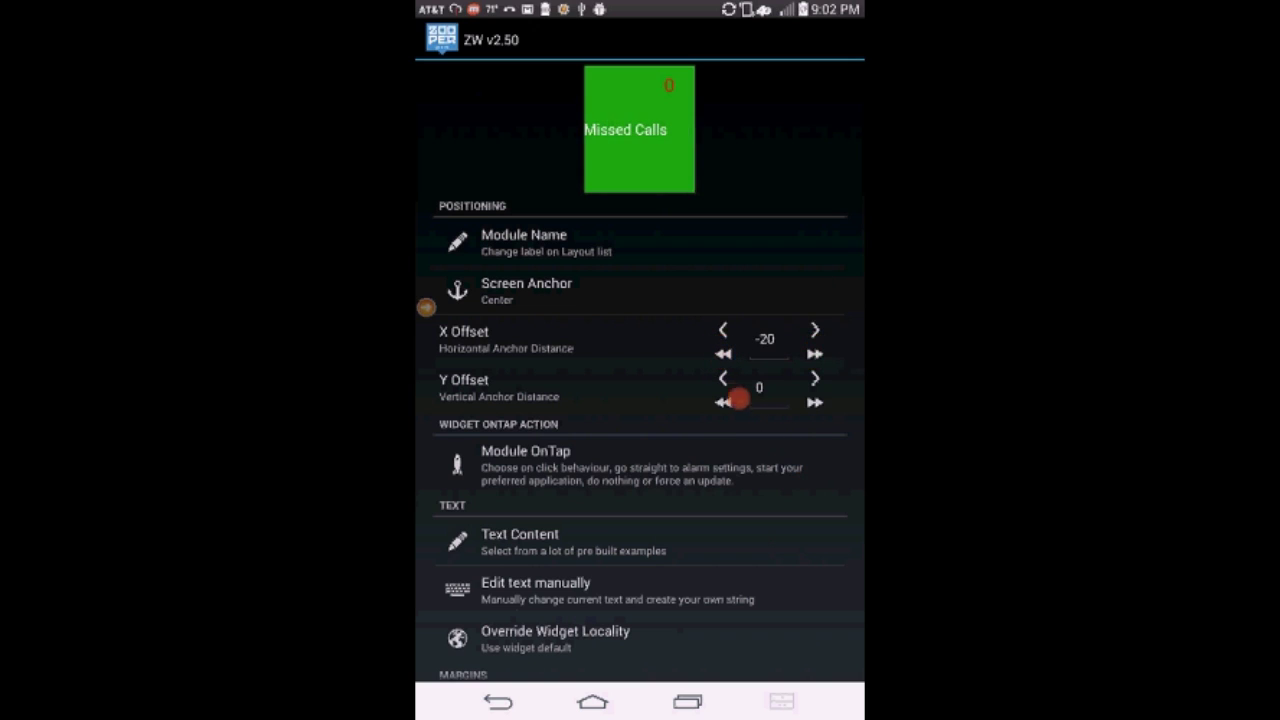
{"action": "left_click", "coordinate": [728, 402]}
{"action": "left_click", "coordinate": [728, 402]}
{"action": "left_click", "coordinate": [728, 402]}
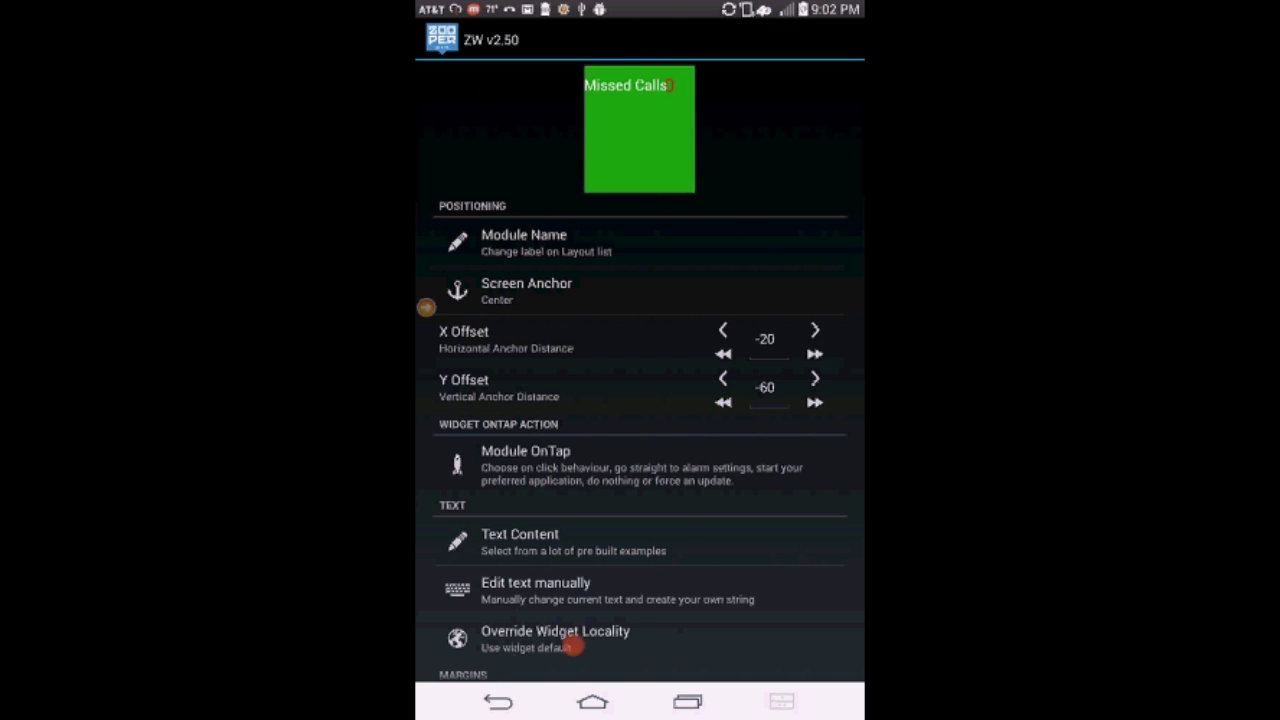
Step: Raise the red 0 counter's X offset so it clears the Missed Calls label, then return to Widget Settings
{"action": "left_click", "coordinate": [498, 700]}
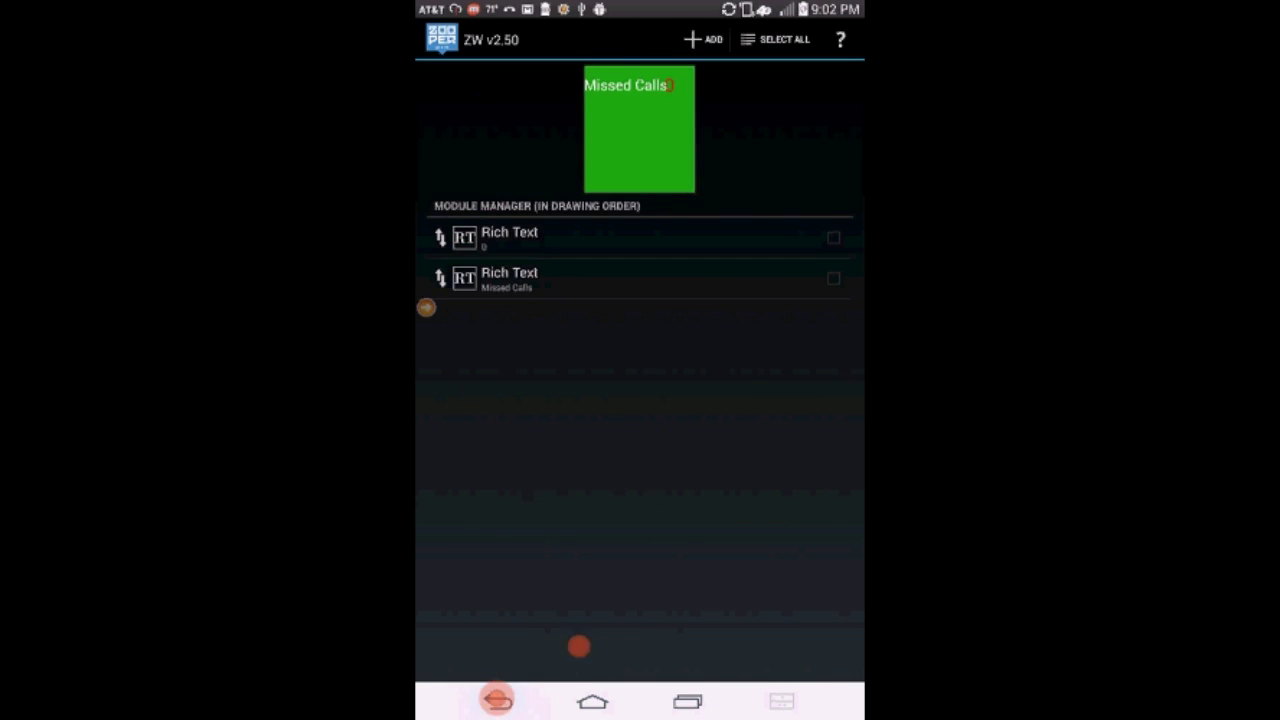
{"action": "left_click", "coordinate": [581, 241]}
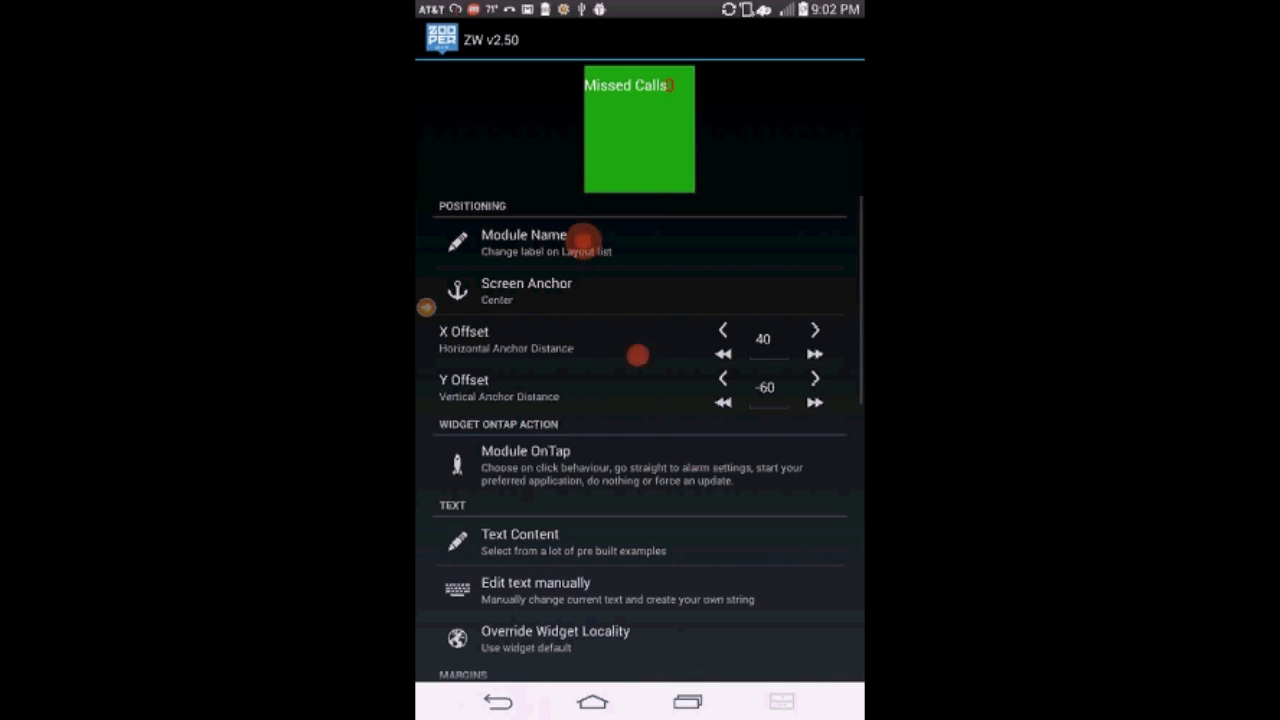
{"action": "left_click", "coordinate": [813, 355]}
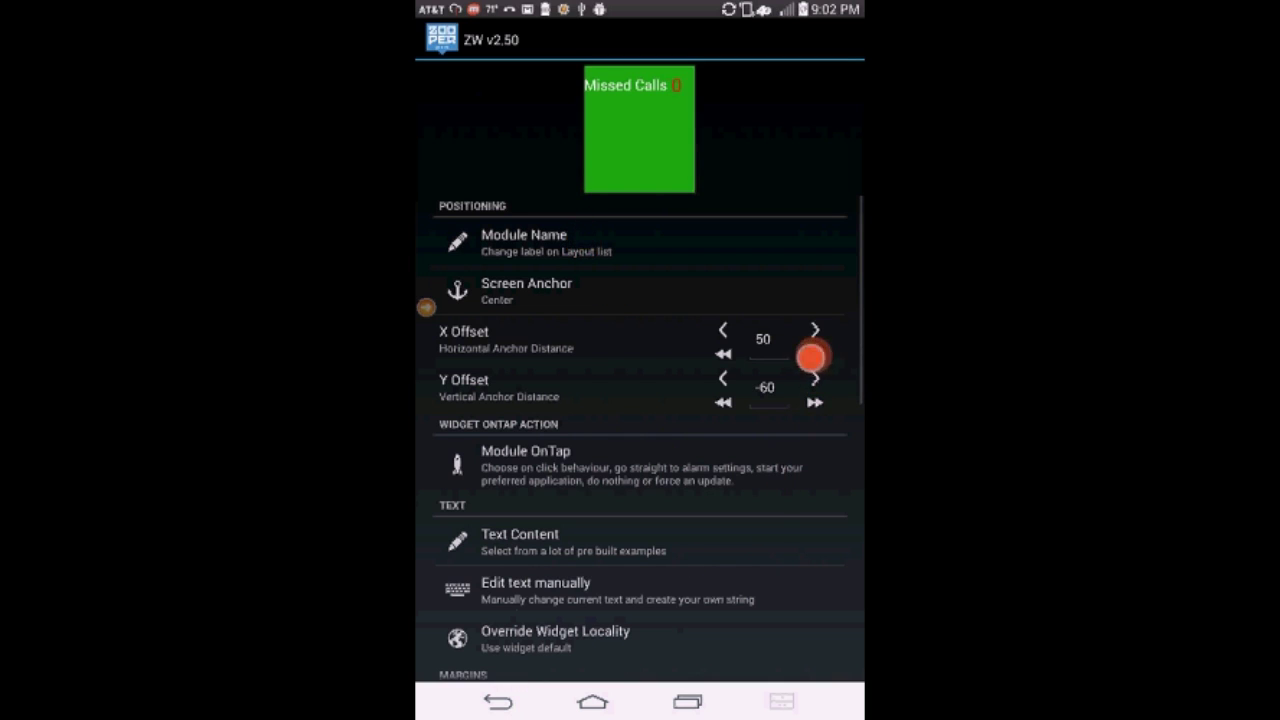
{"action": "left_click", "coordinate": [499, 699]}
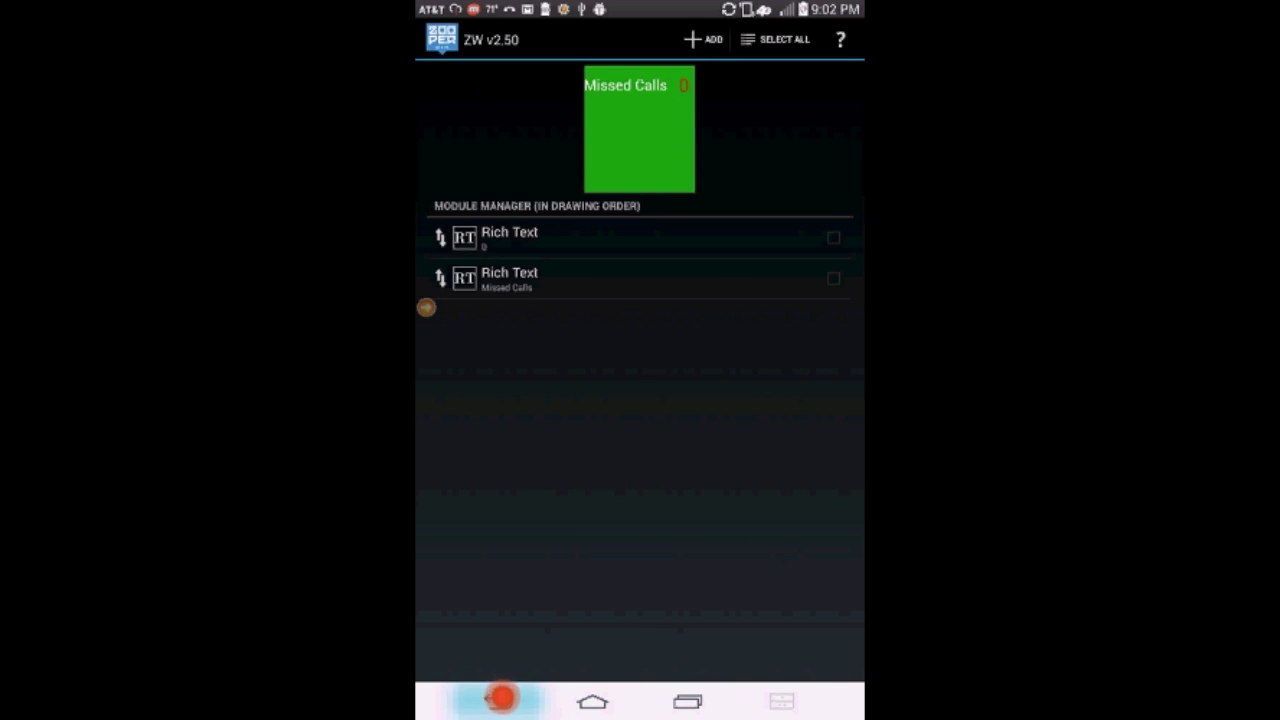
{"action": "left_click", "coordinate": [500, 699]}
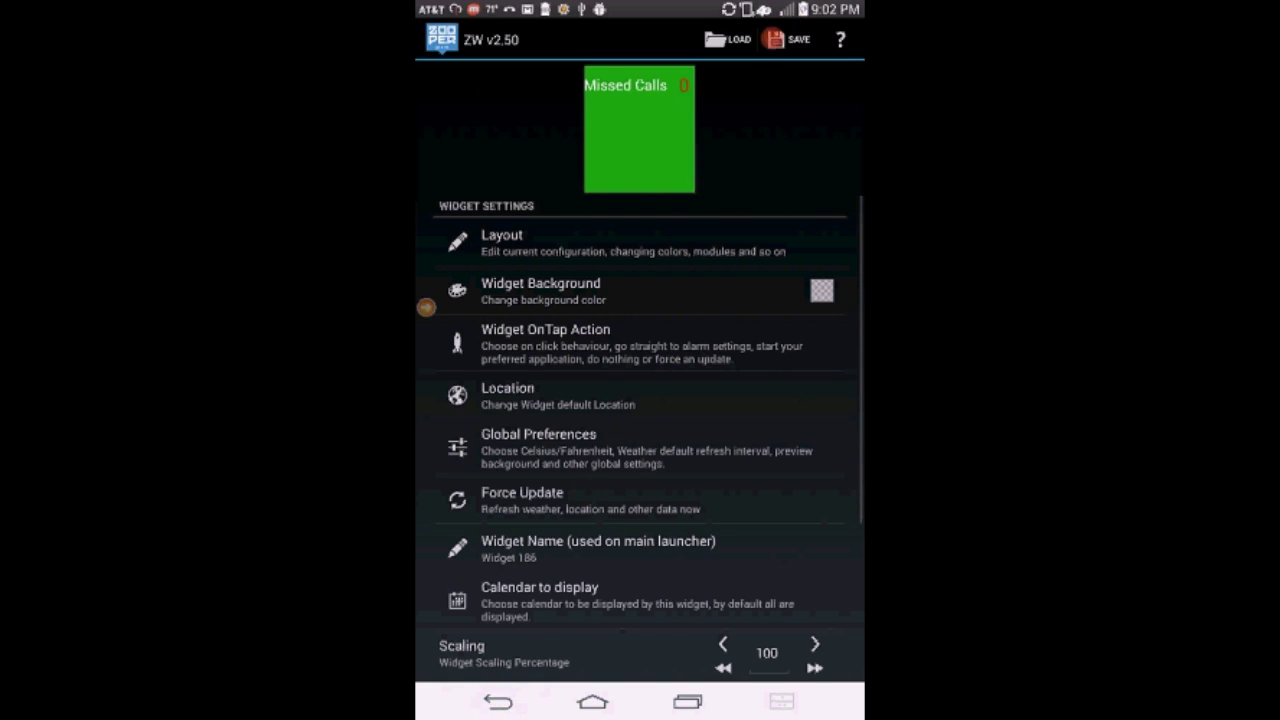
Step: Save the widget layout as template 'zooper1' and exit to the home screen
{"action": "left_click", "coordinate": [786, 40]}
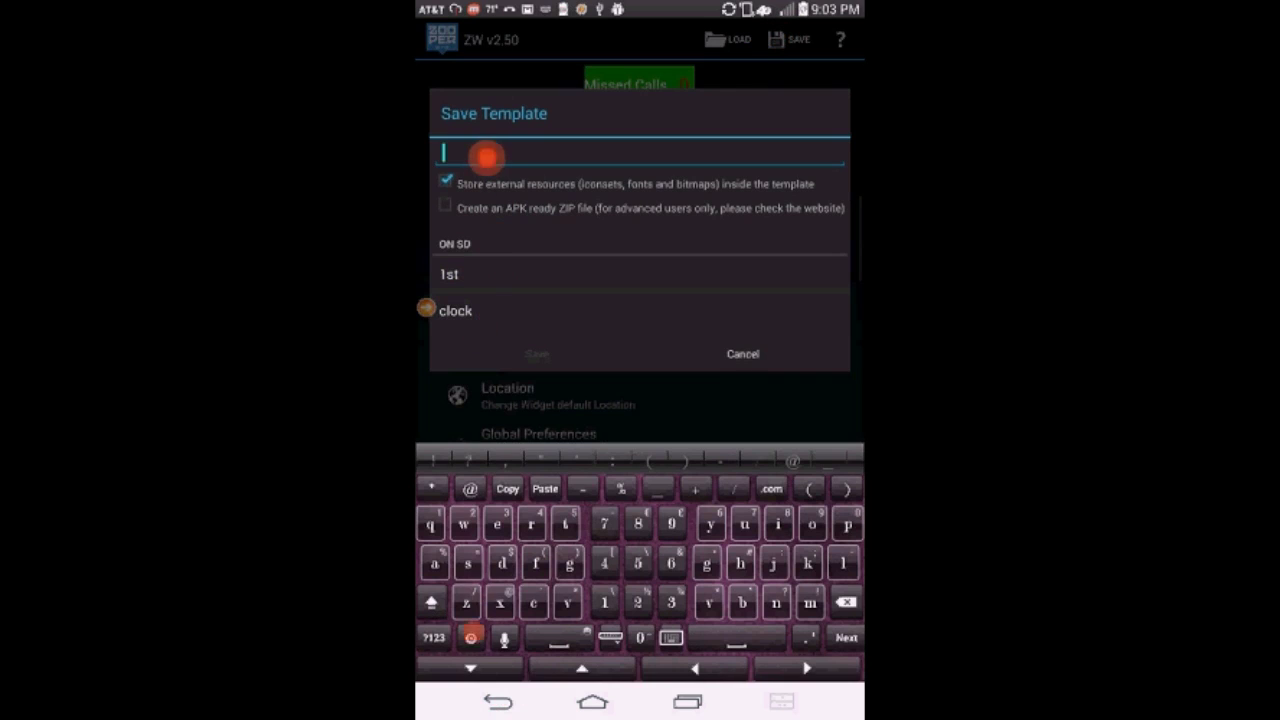
{"action": "left_click", "coordinate": [466, 604]}
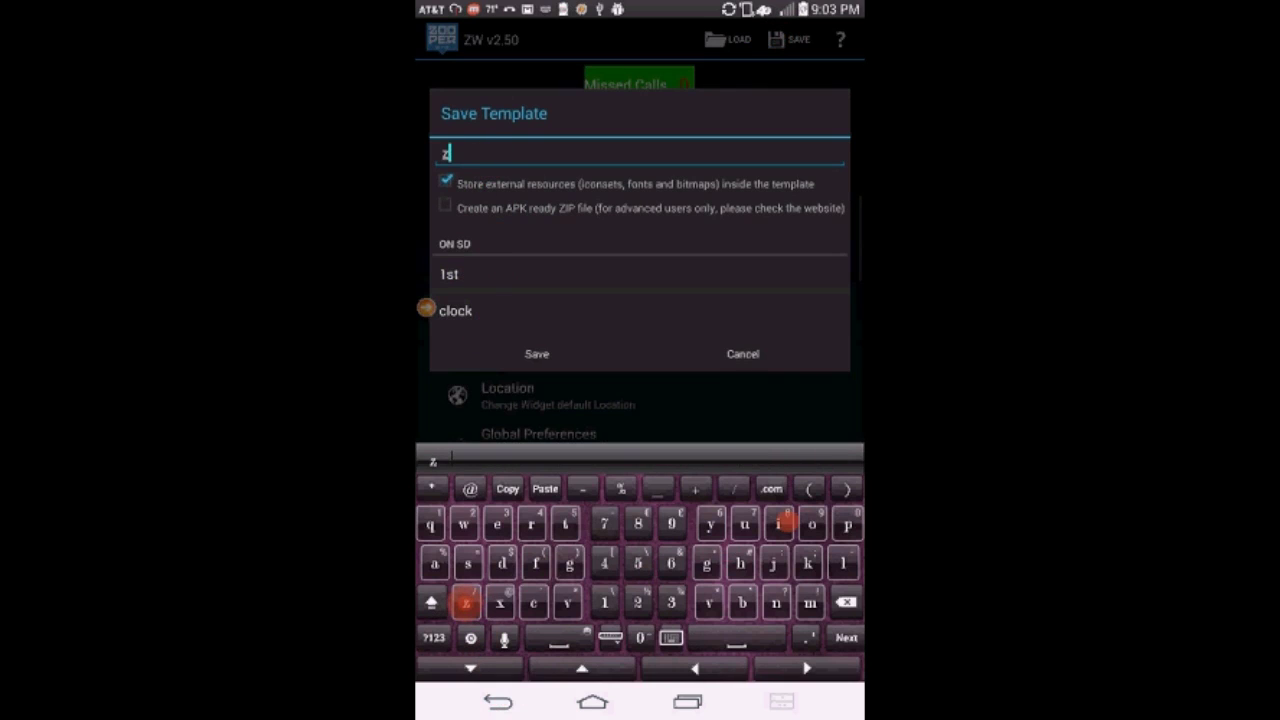
{"action": "left_click", "coordinate": [811, 524]}
{"action": "left_click", "coordinate": [847, 524]}
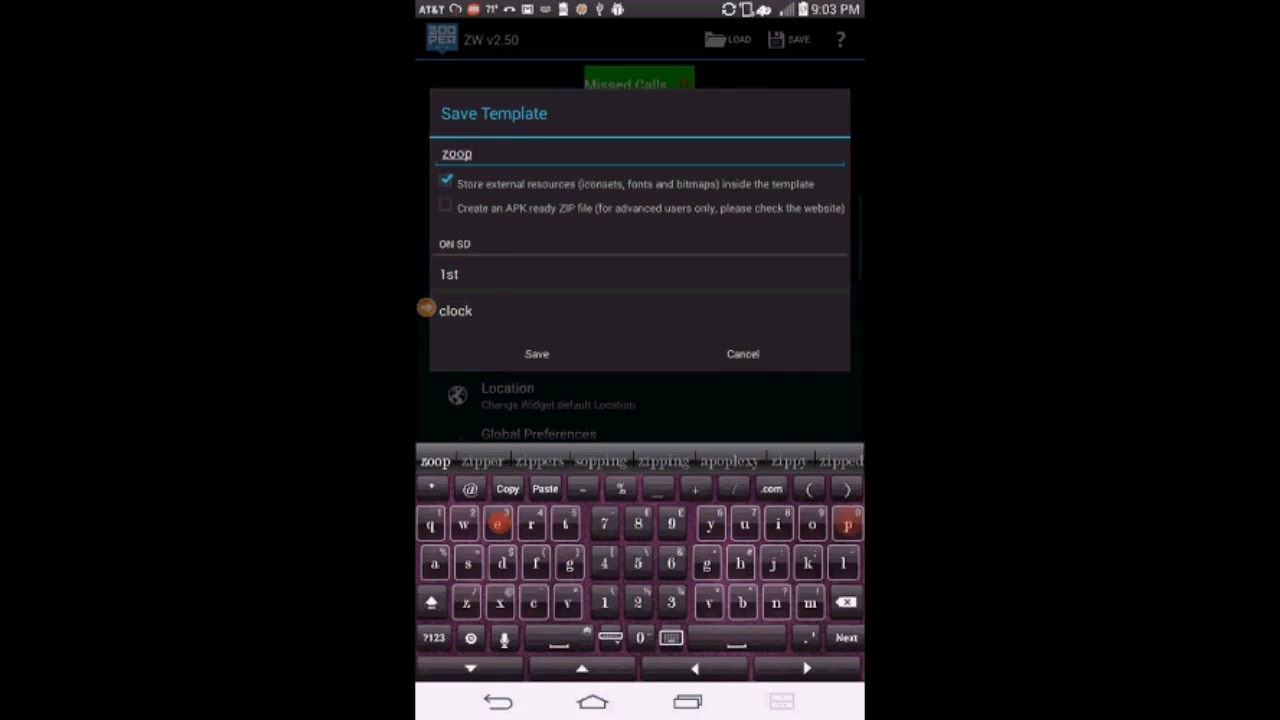
{"action": "left_click", "coordinate": [497, 524]}
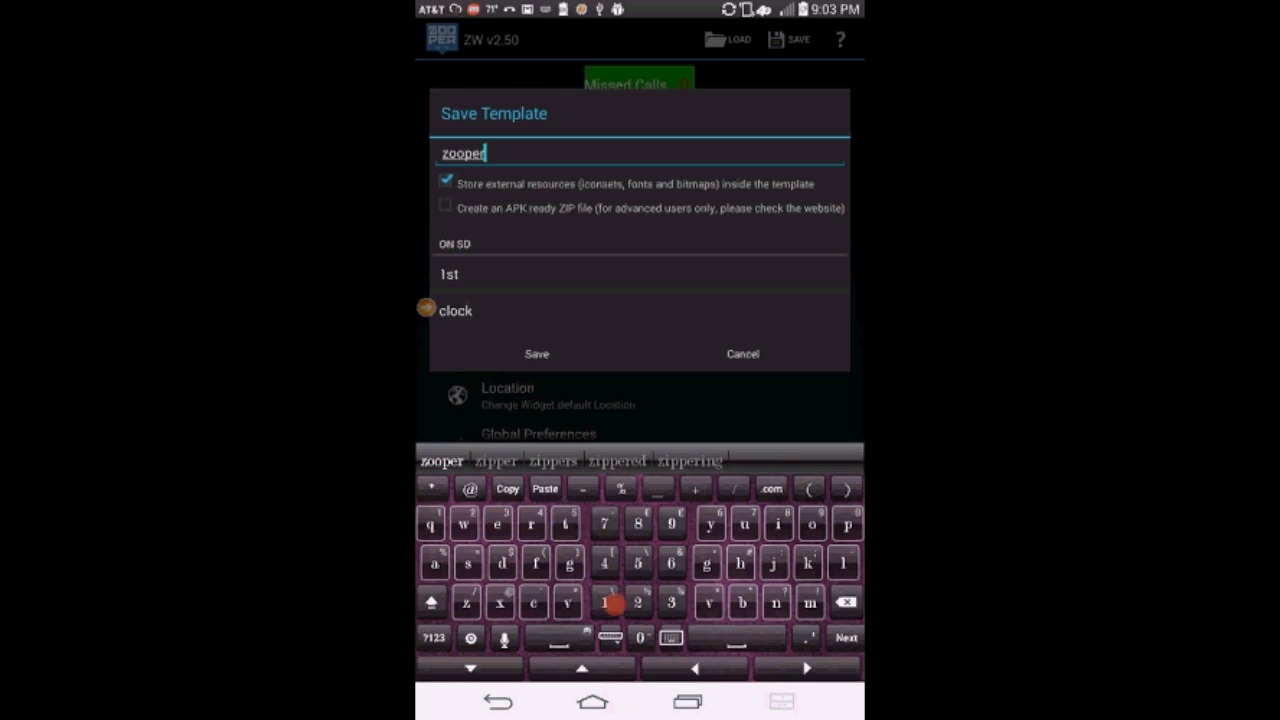
{"action": "type", "text": "1"}
{"action": "left_click", "coordinate": [536, 353]}
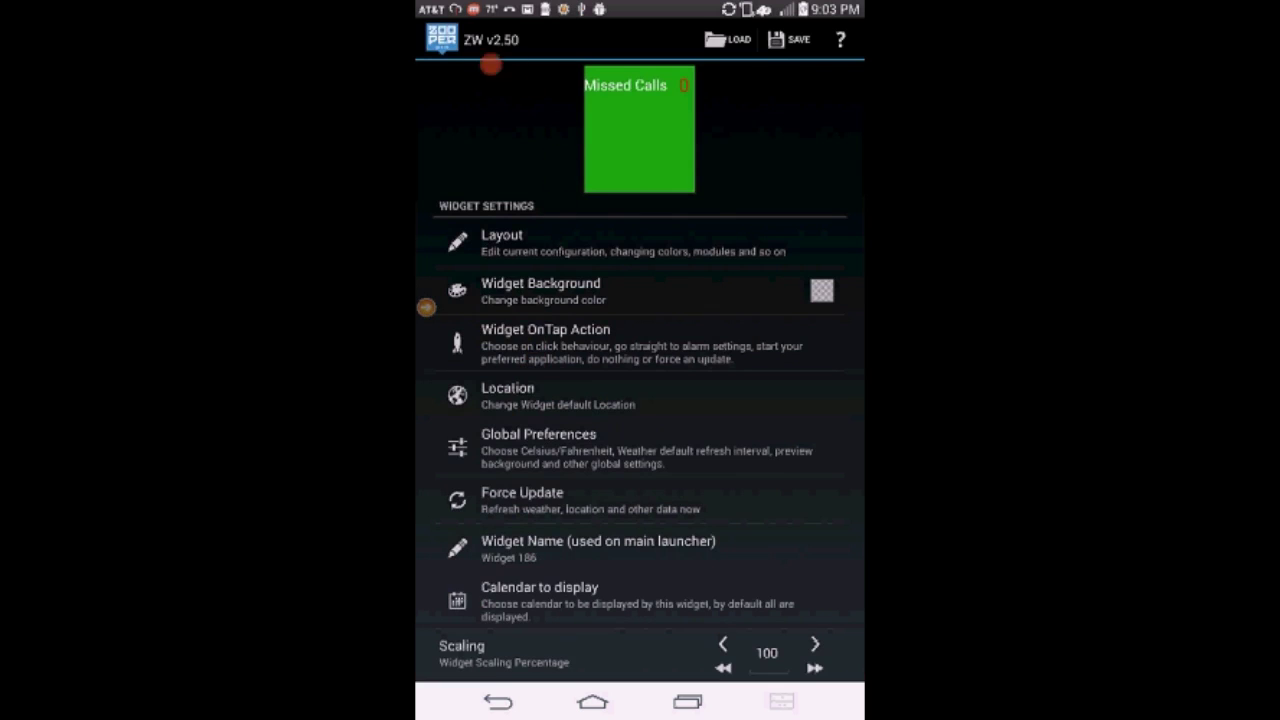
{"action": "left_click", "coordinate": [498, 701]}
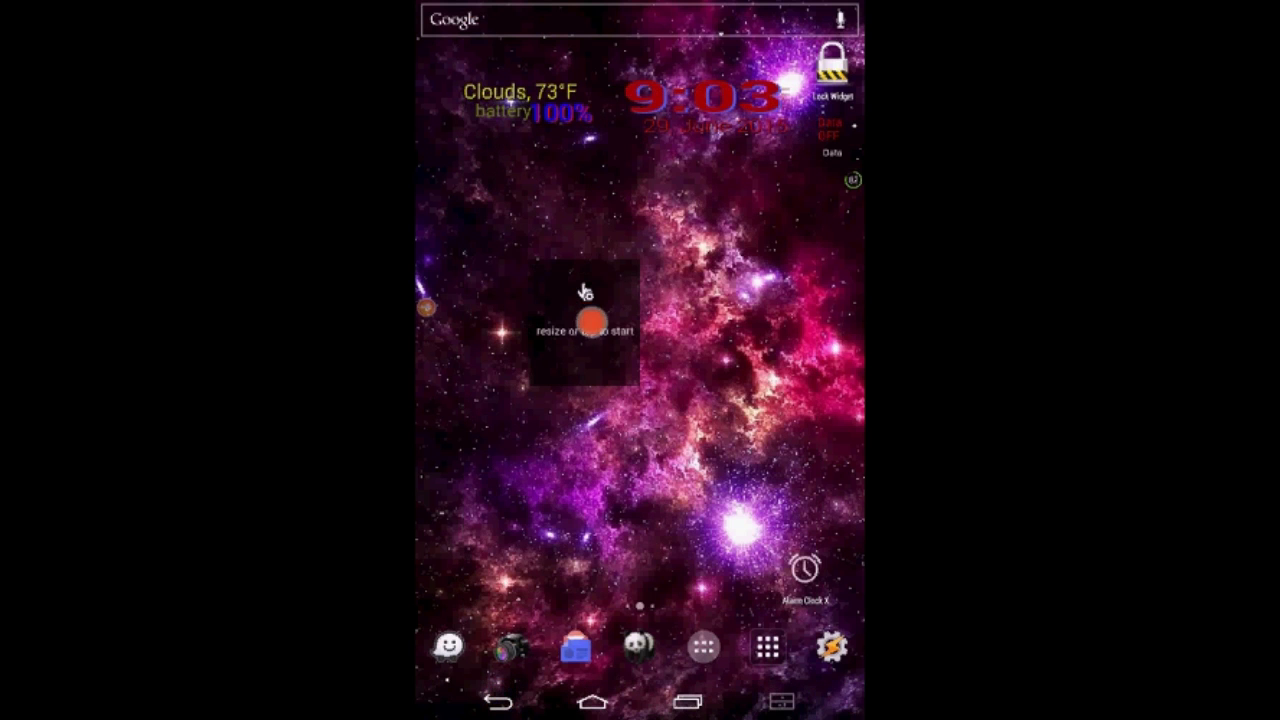
Step: Shift the Missed Calls widget slightly left and down, then resize it wider to the right
{"action": "left_click", "coordinate": [582, 270]}
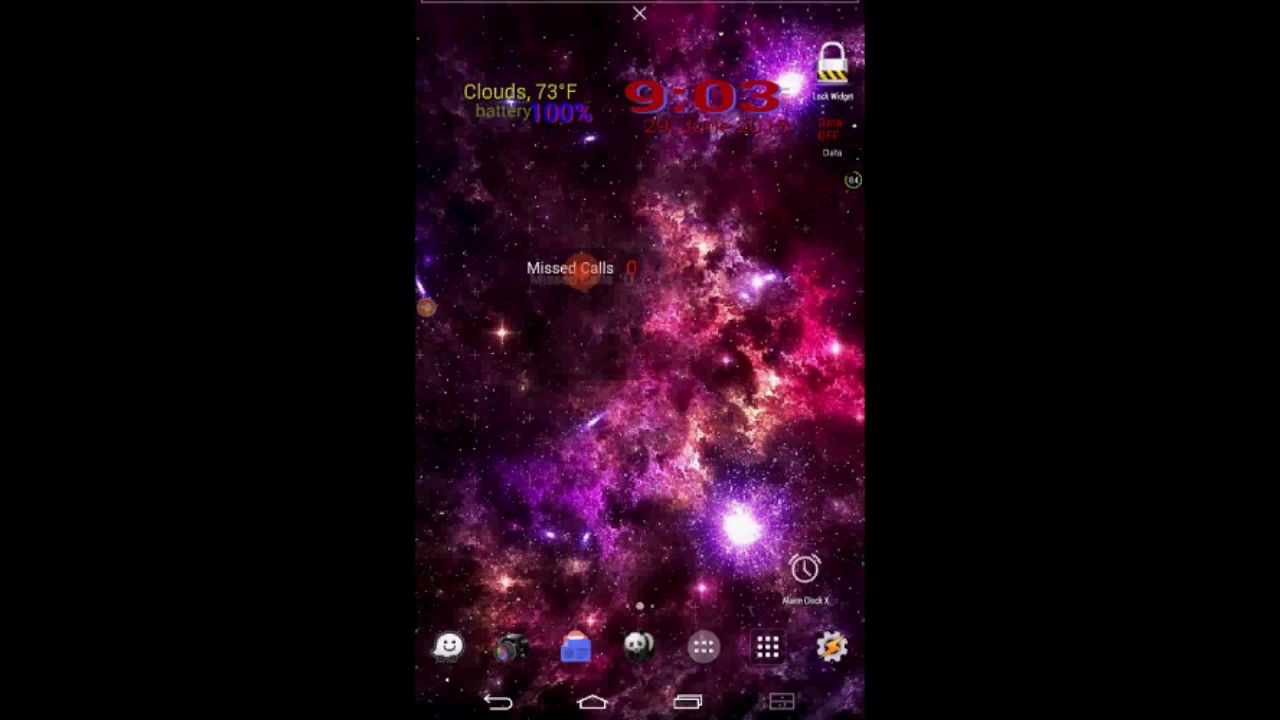
{"action": "left_click_drag", "start_coordinate": [582, 270], "coordinate": [426, 322]}
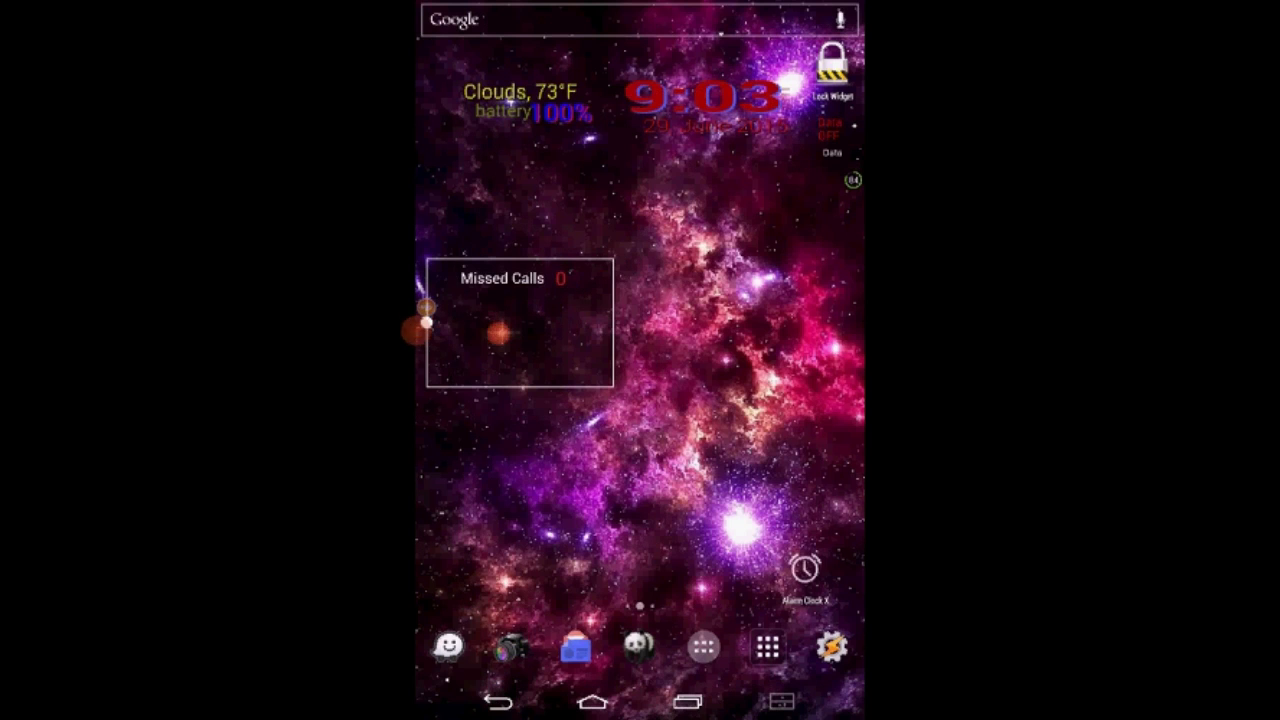
{"action": "left_click", "coordinate": [591, 312]}
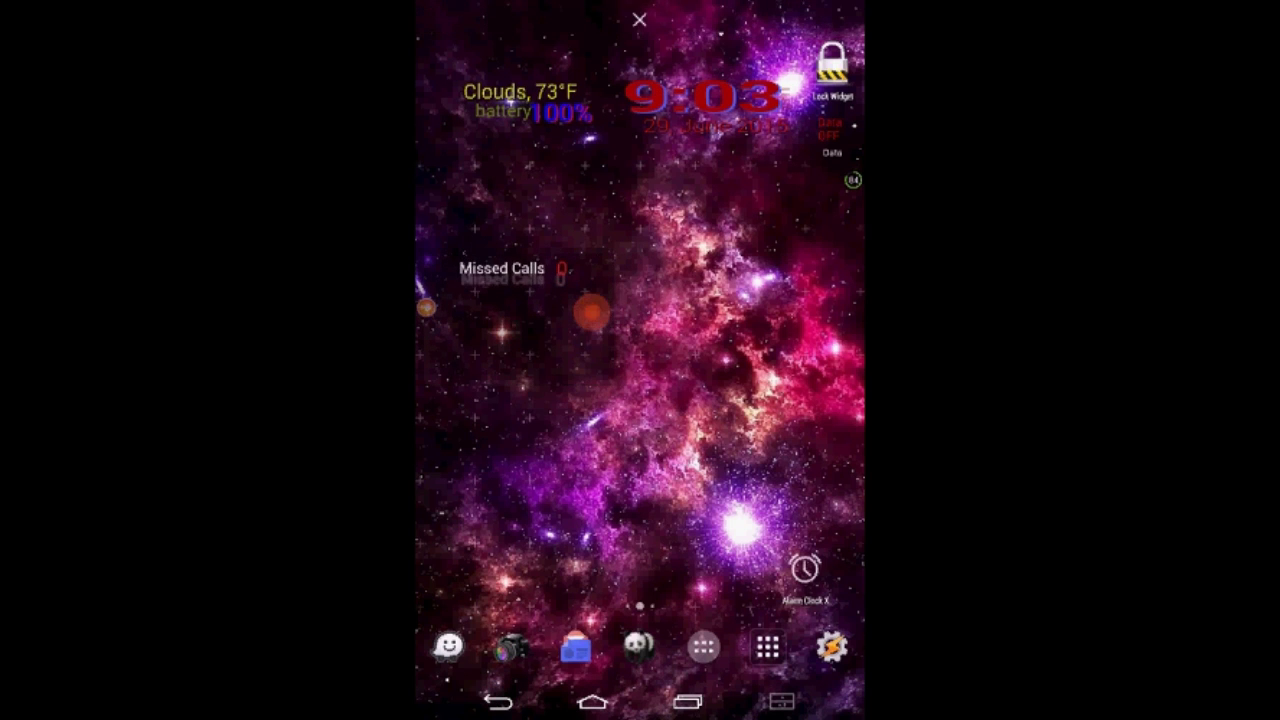
{"action": "left_click", "coordinate": [505, 387]}
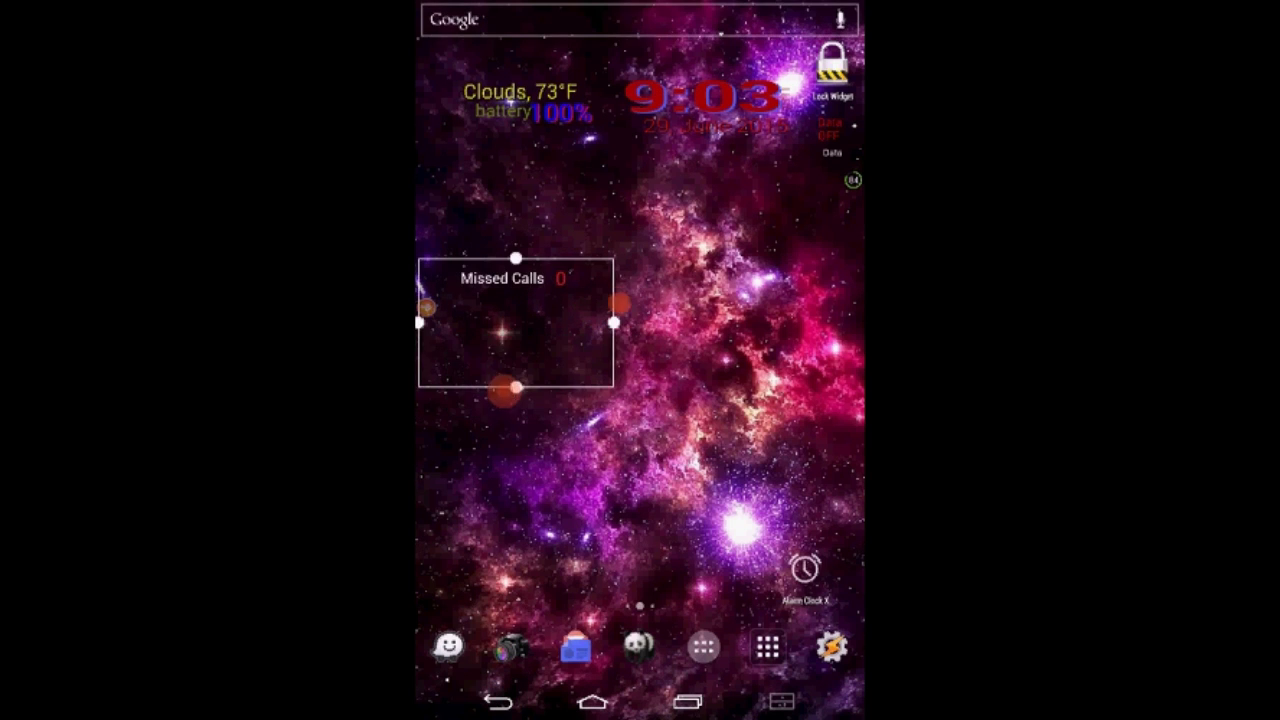
{"action": "left_click_drag", "start_coordinate": [614, 320], "coordinate": [778, 320]}
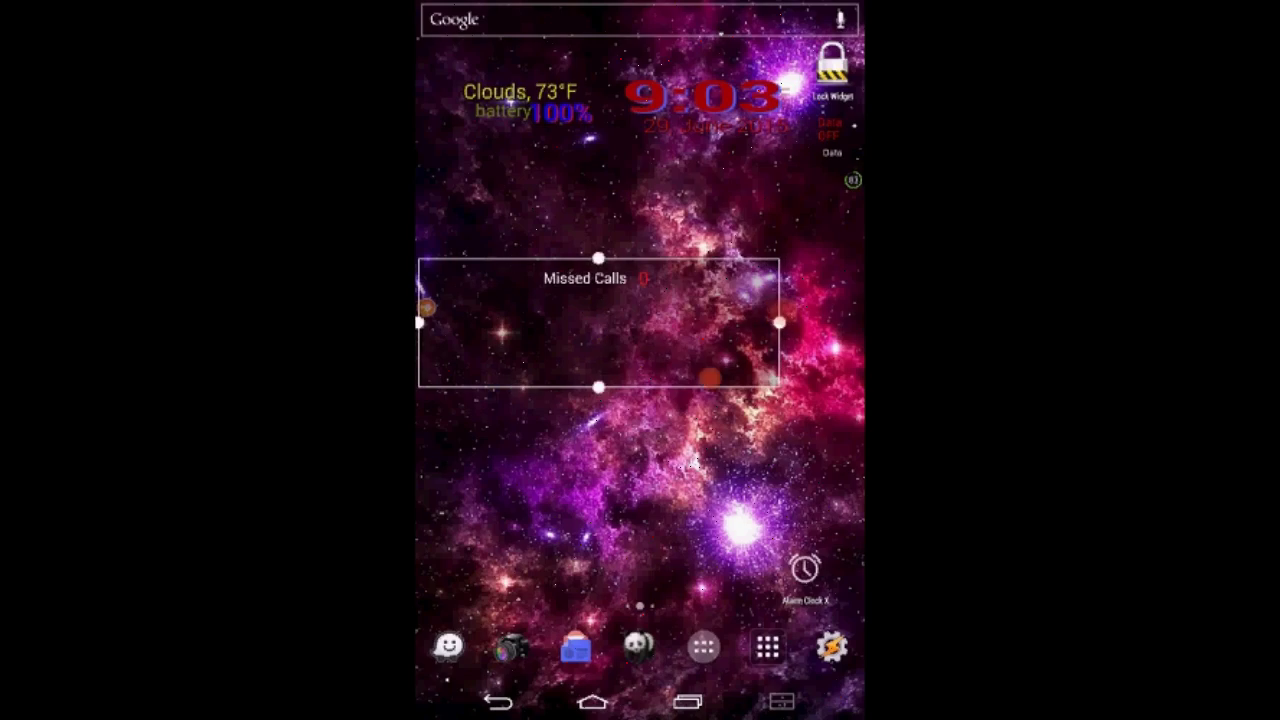